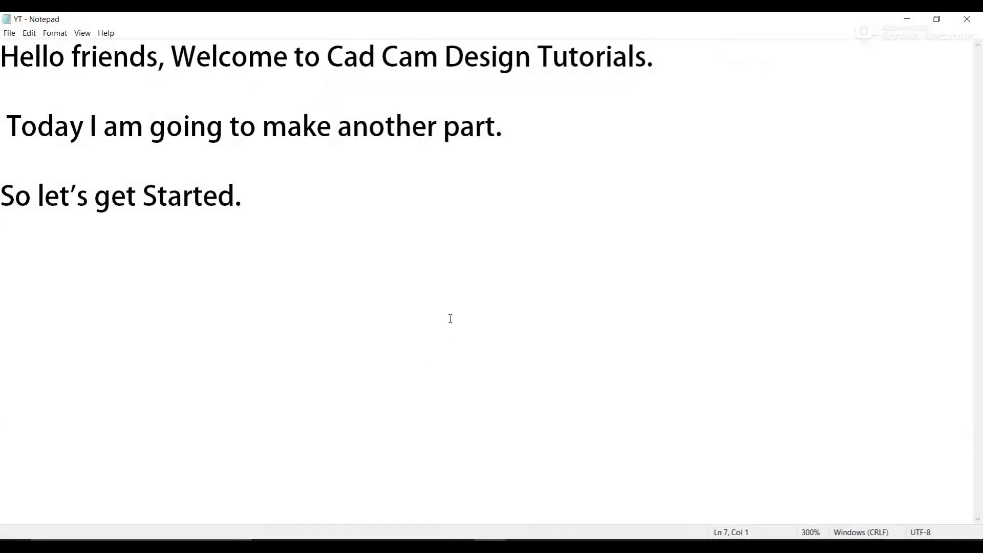
Read through the intro notes line by line, then minimize Notepad to reveal SOLIDWORKS
mouse_move(3, 60)
mouse_down()
mouse_move(312, 59)
mouse_move(598, 76)
mouse_up()
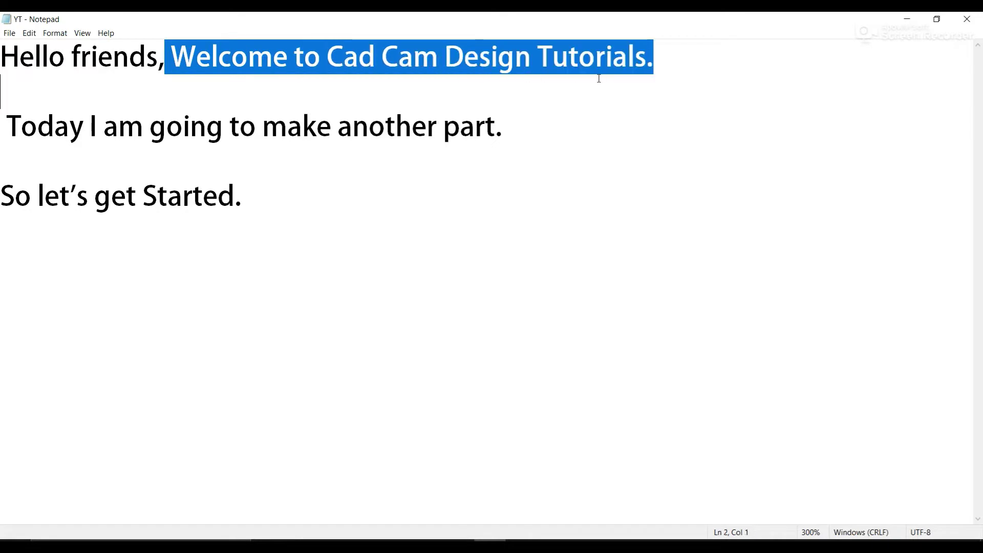
click(540, 146)
drag(2, 108, 337, 144)
click(346, 196)
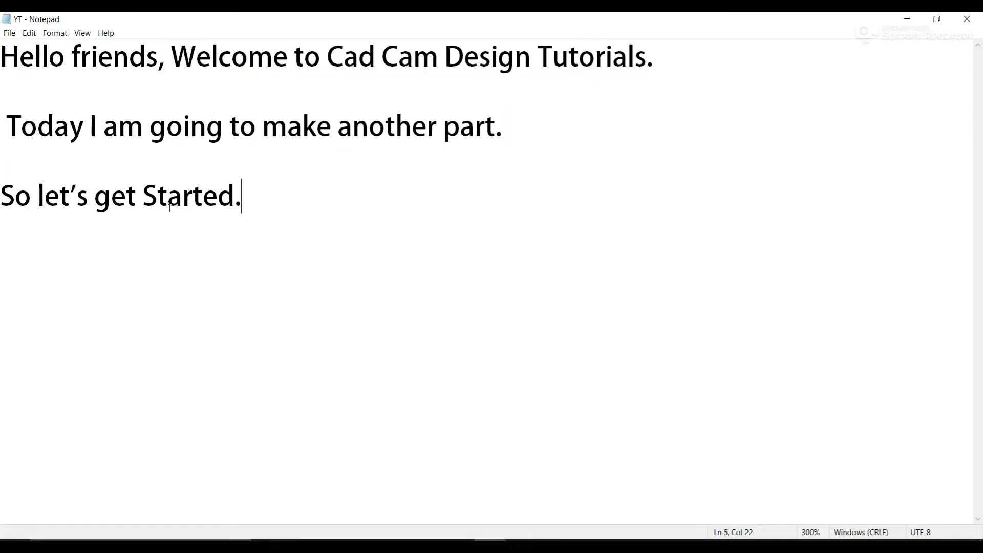
drag(13, 194, 429, 213)
click(429, 213)
click(911, 23)
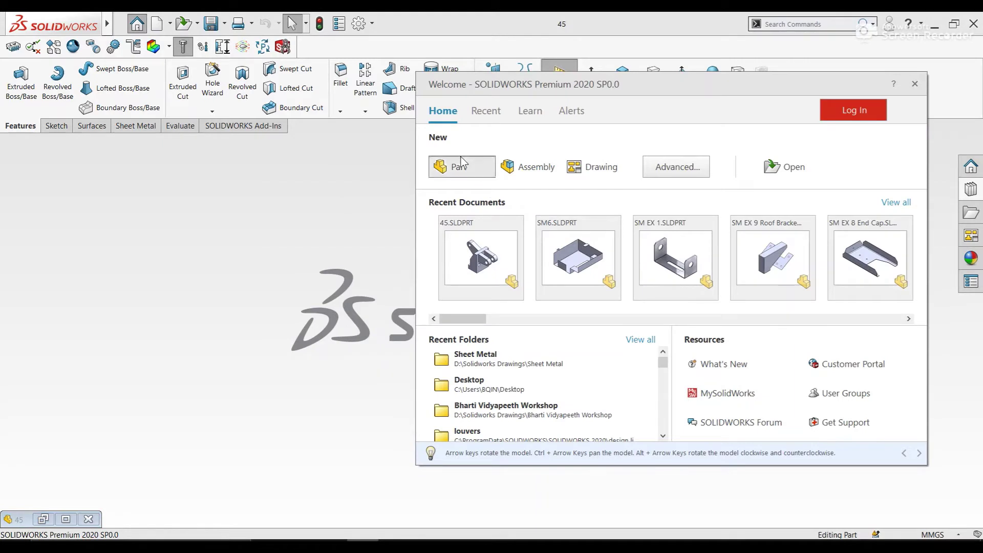
Create a new part and switch its units from IPS to MMGS
click(454, 164)
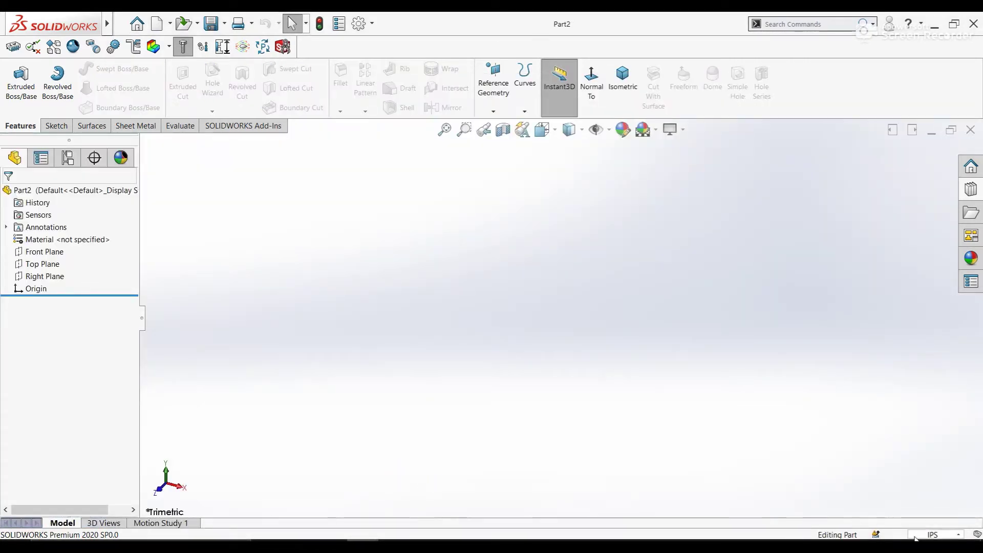
click(915, 538)
click(856, 490)
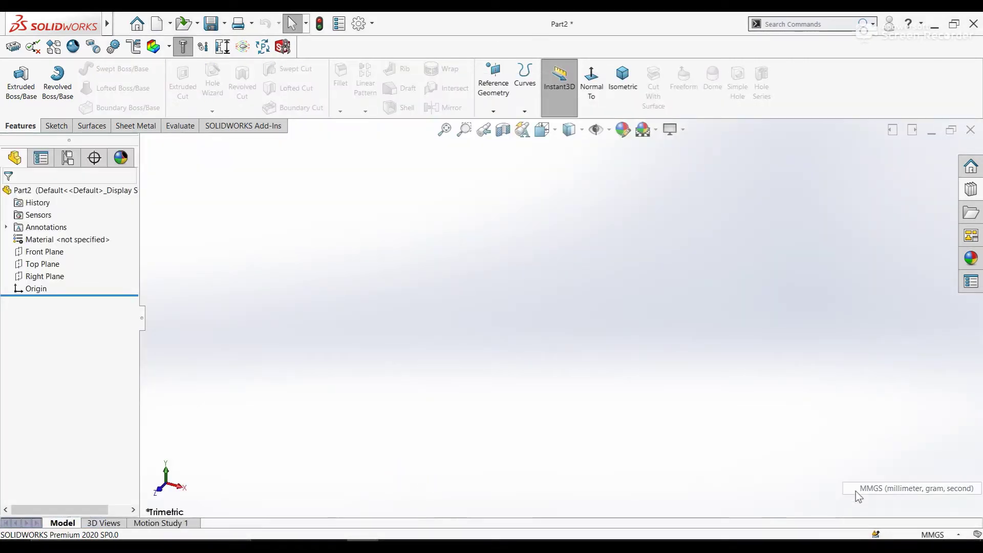
Apply the Plain White scene and start a sketch on the Right Plane
click(670, 130)
click(701, 158)
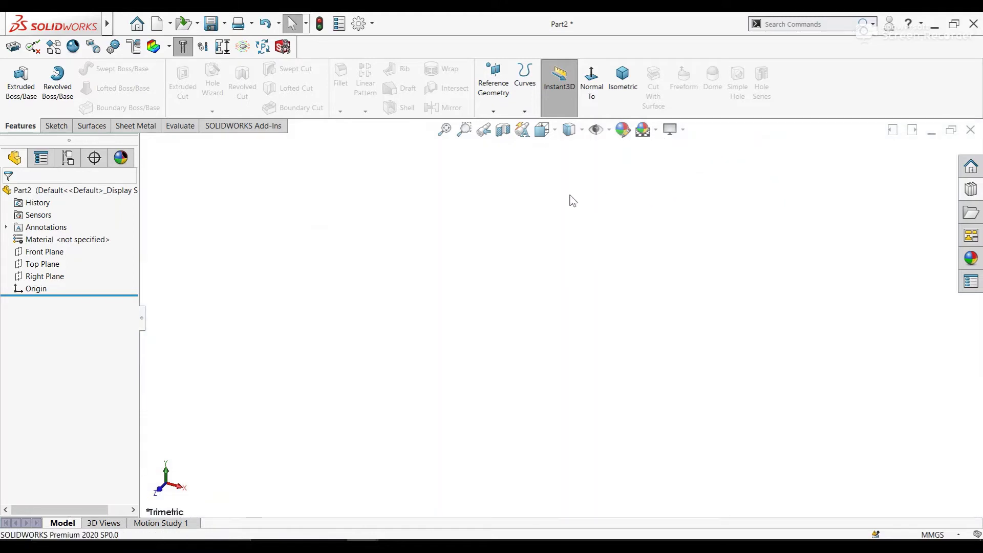
click(44, 277)
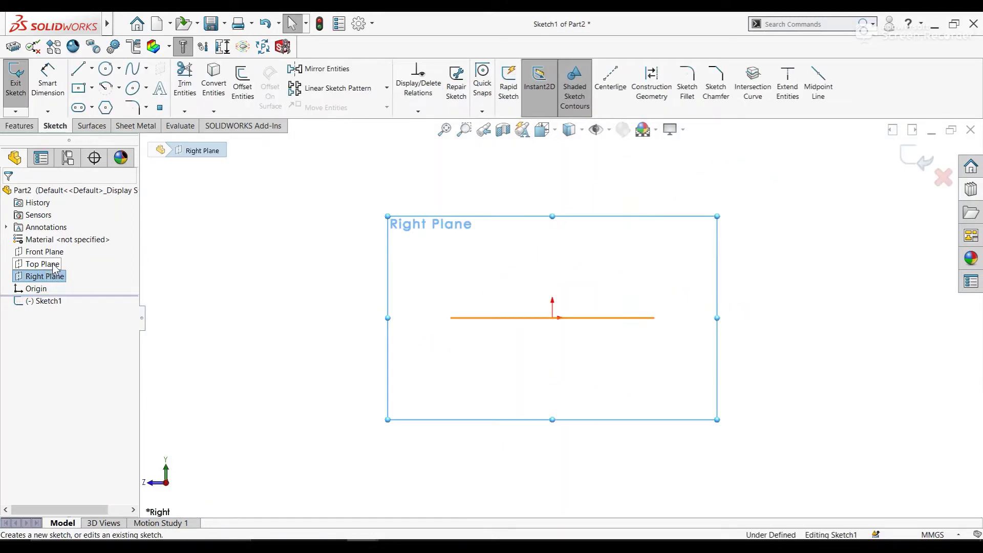
Draw a closed line profile from the origin: two steps, a slanted top edge, tall back edge
click(78, 69)
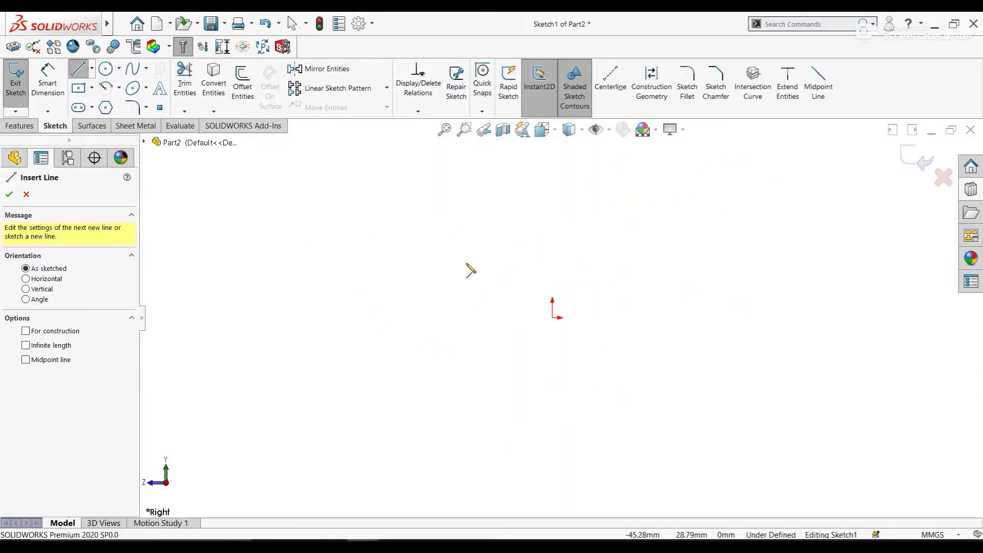
click(553, 318)
click(552, 279)
click(588, 278)
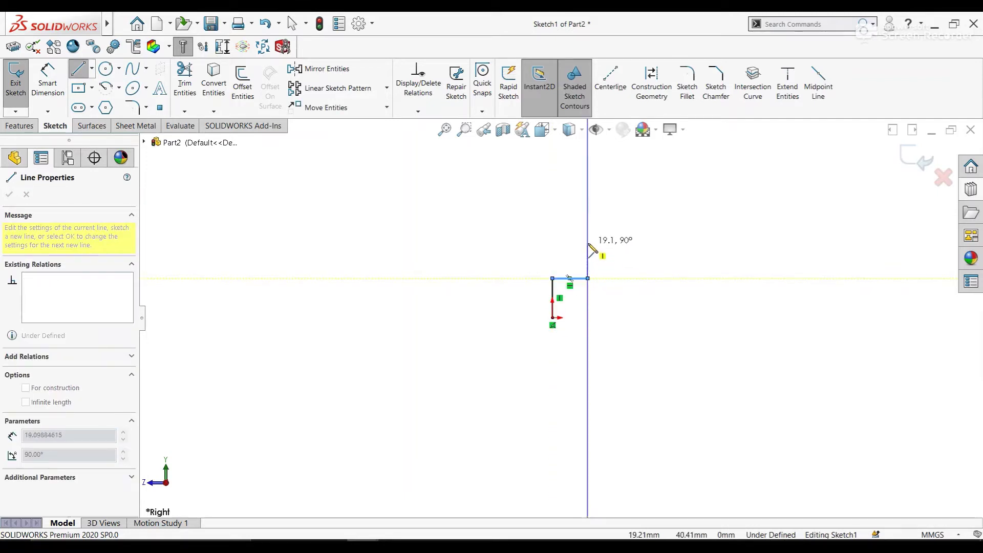
click(587, 230)
click(634, 165)
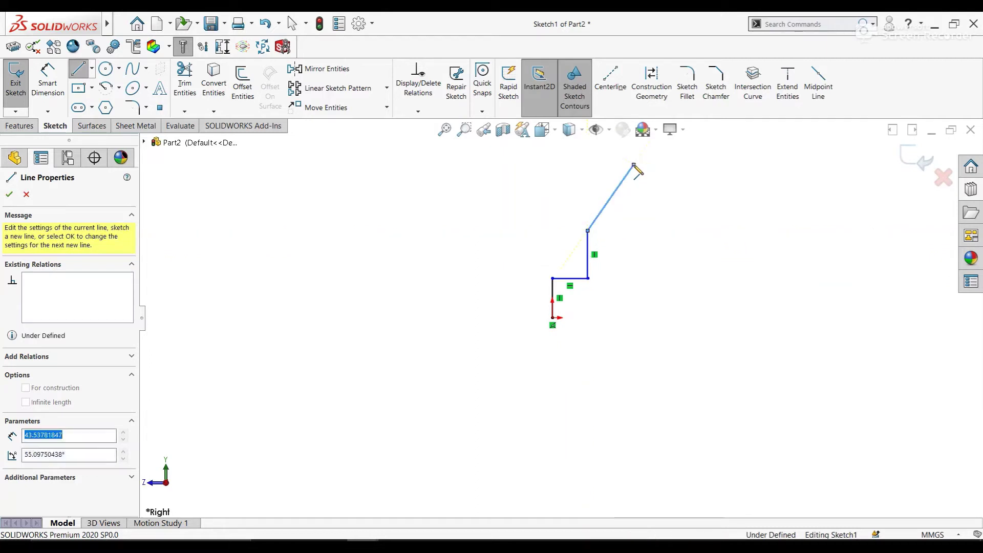
click(670, 165)
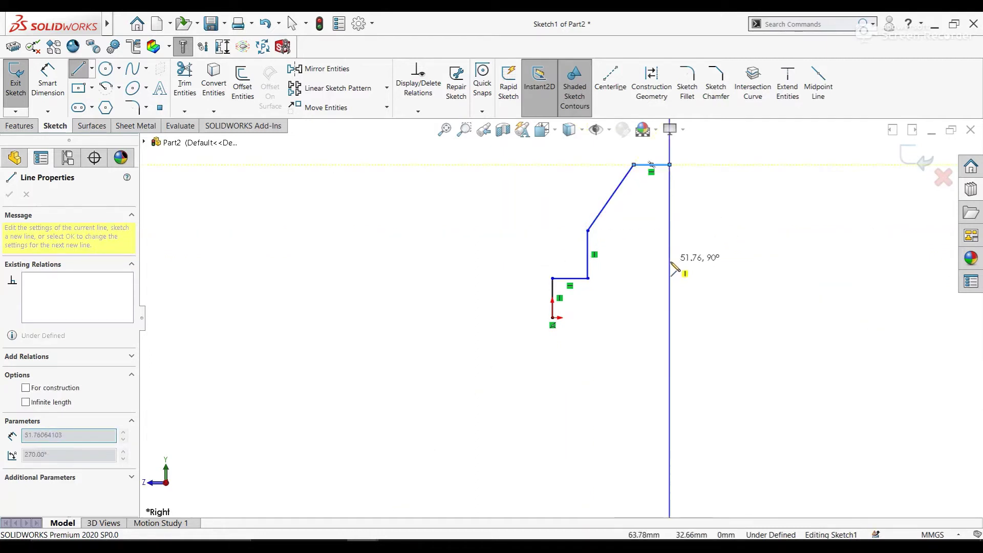
click(670, 318)
click(553, 319)
right_click(552, 318)
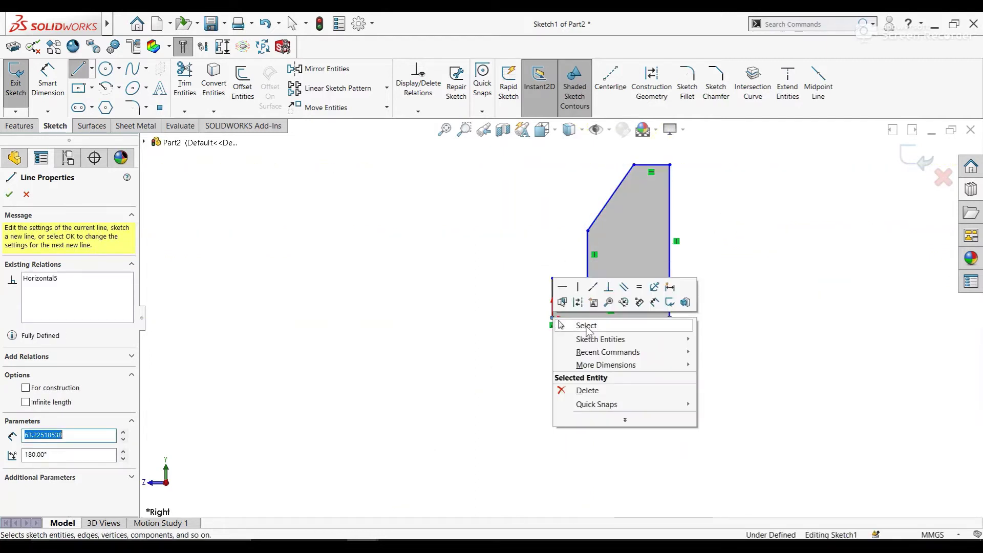
click(648, 303)
Dimension the short left edge at 12 mm and the base at 32 mm
click(553, 299)
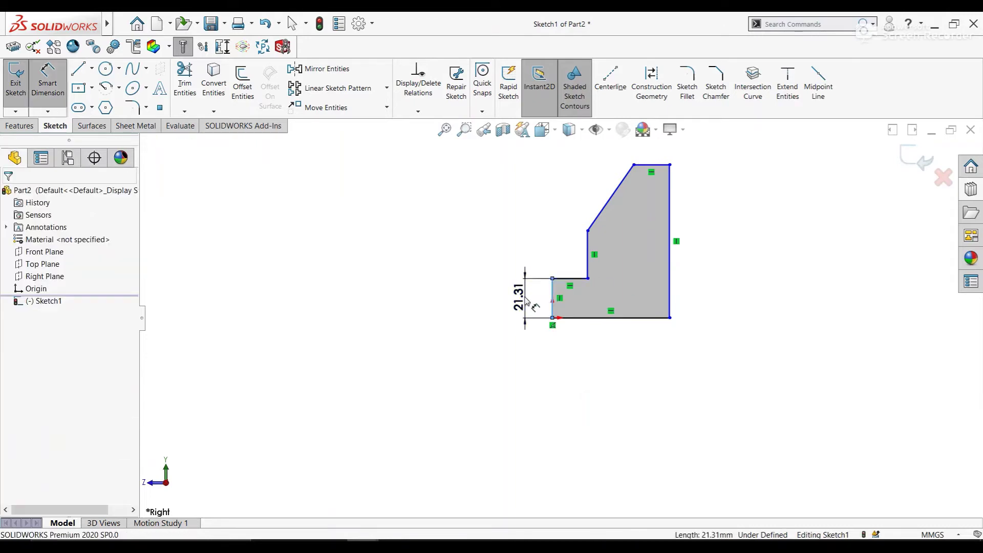
text(1)
key(Return)
click(657, 371)
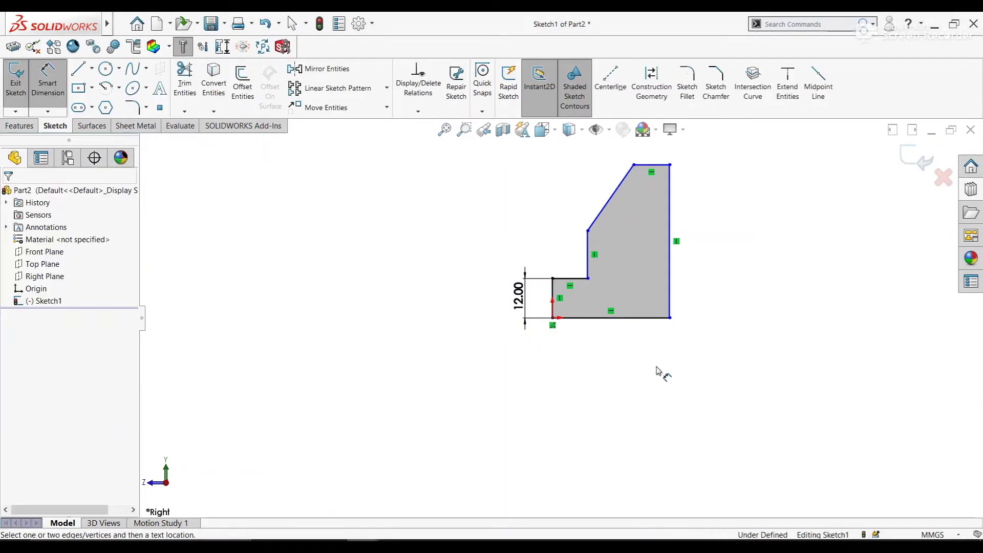
click(635, 318)
click(630, 363)
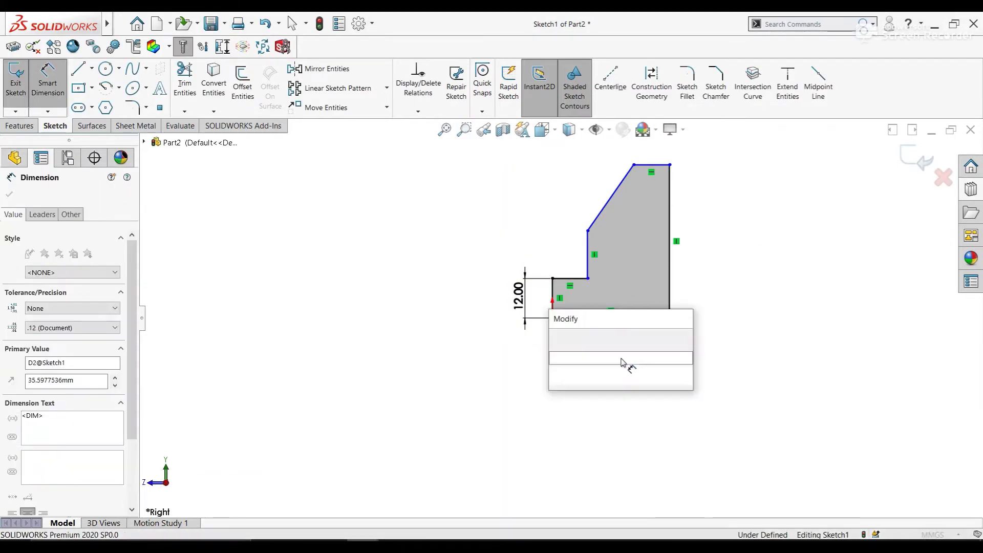
text(32)
key(Return)
click(685, 252)
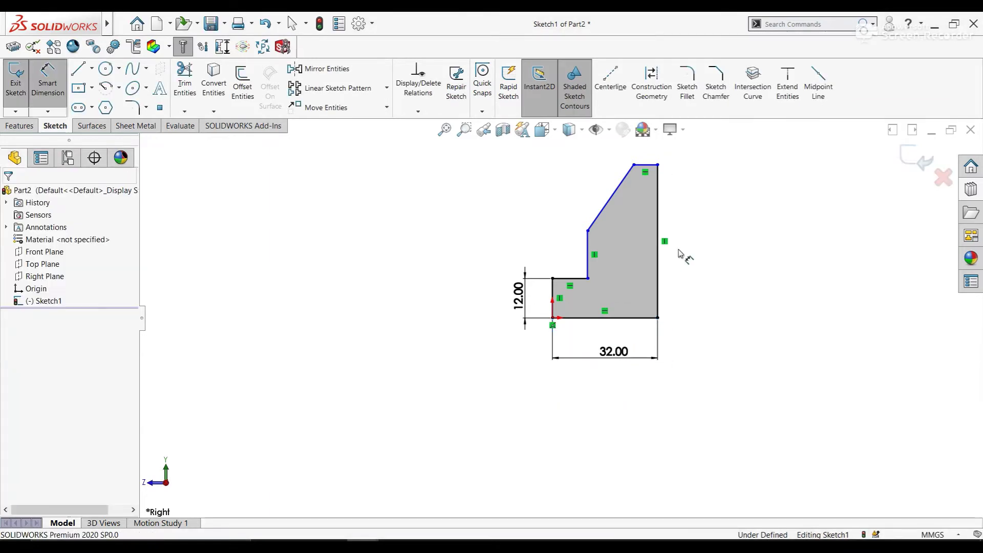
Dimension the back edge height to 60 mm and the inner step height to 22 mm
click(661, 240)
click(694, 243)
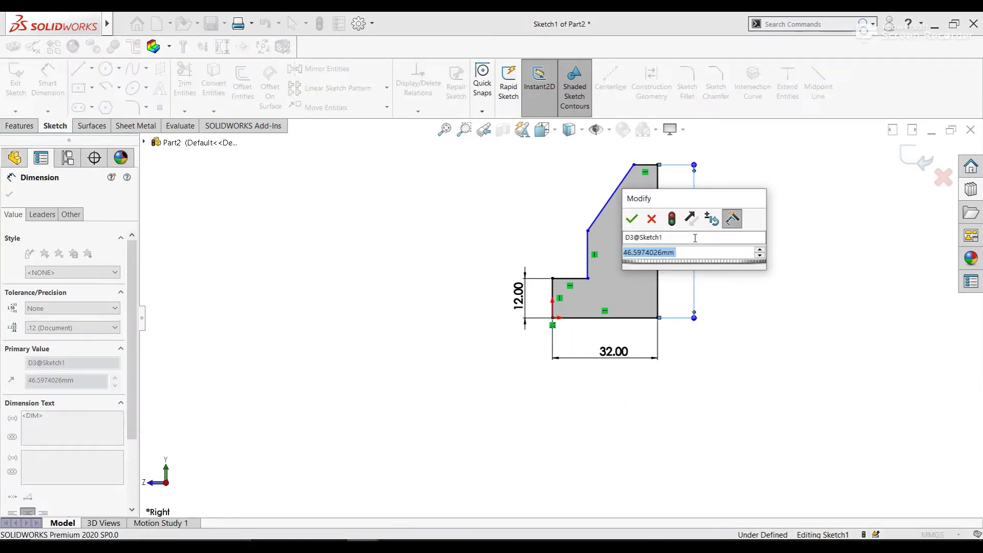
text(60)
key(Return)
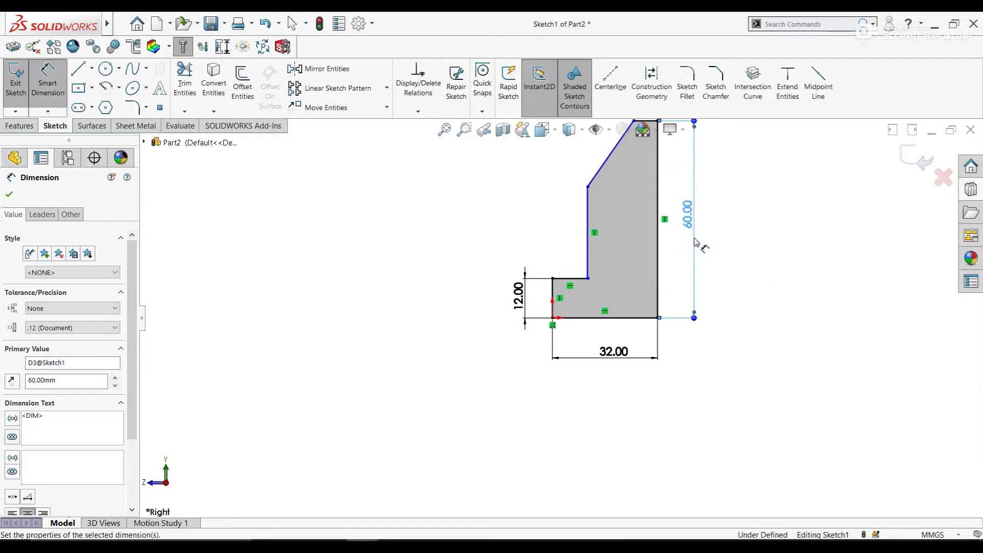
click(717, 243)
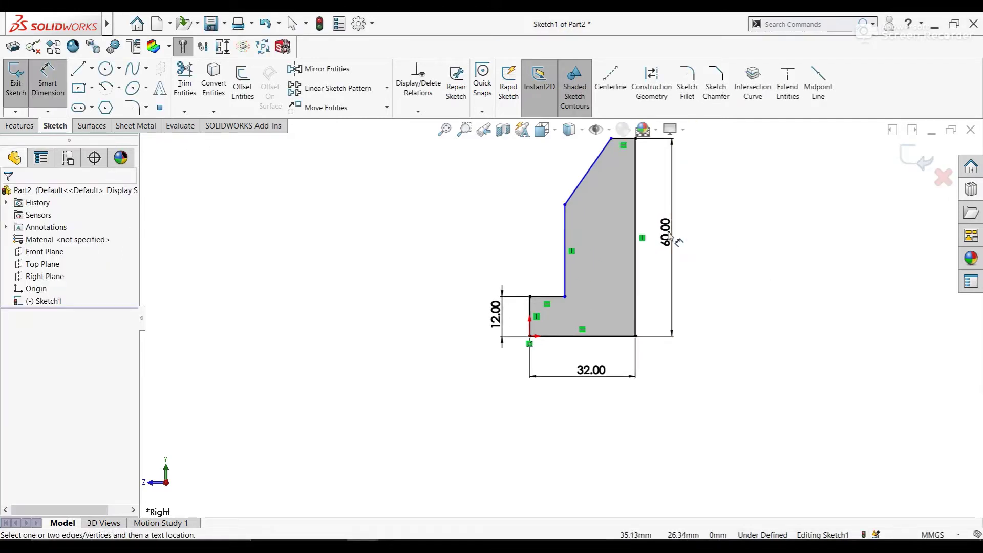
click(565, 267)
click(506, 267)
text(22)
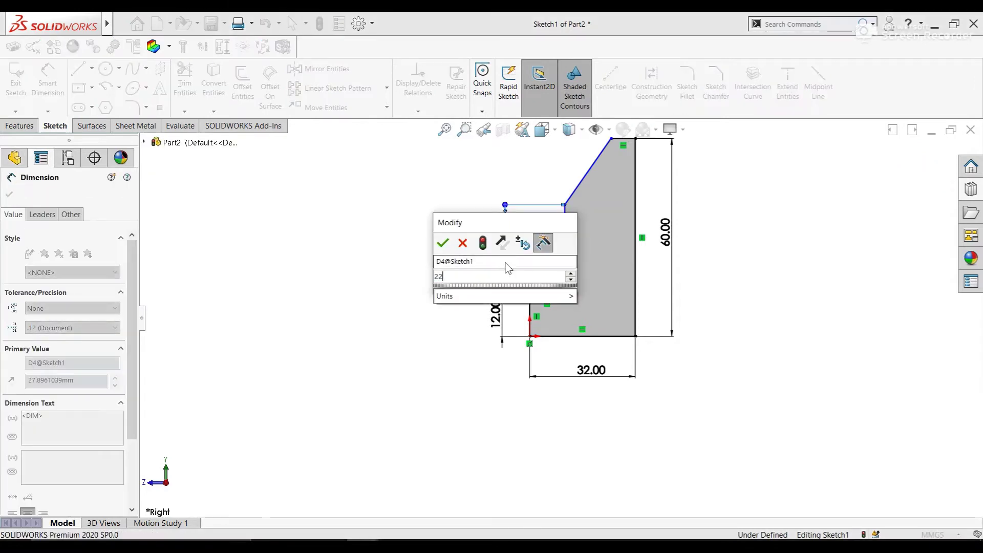
key(Return)
click(703, 242)
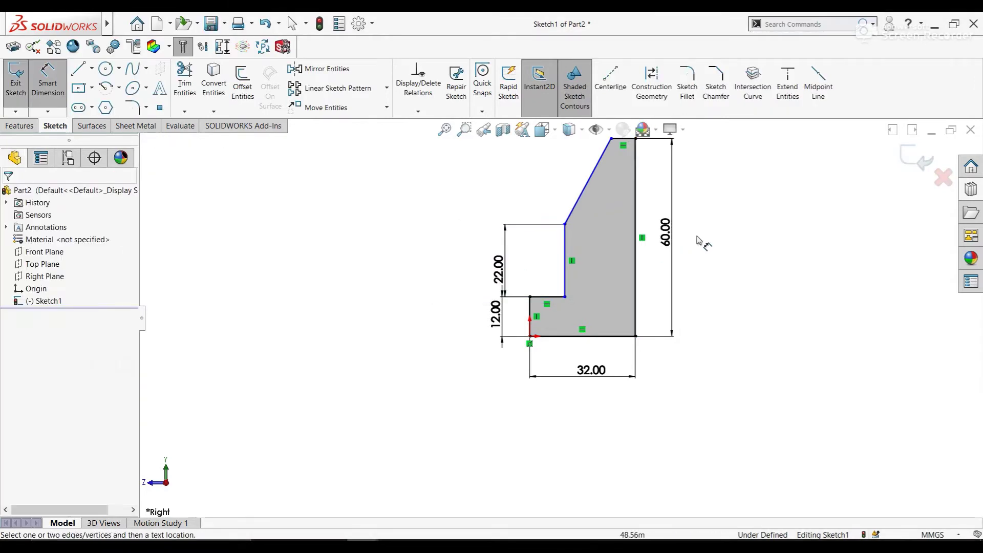
Dimension the step width to 7 mm and the slant angle to 30°
click(556, 302)
click(551, 273)
text(7)
key(Return)
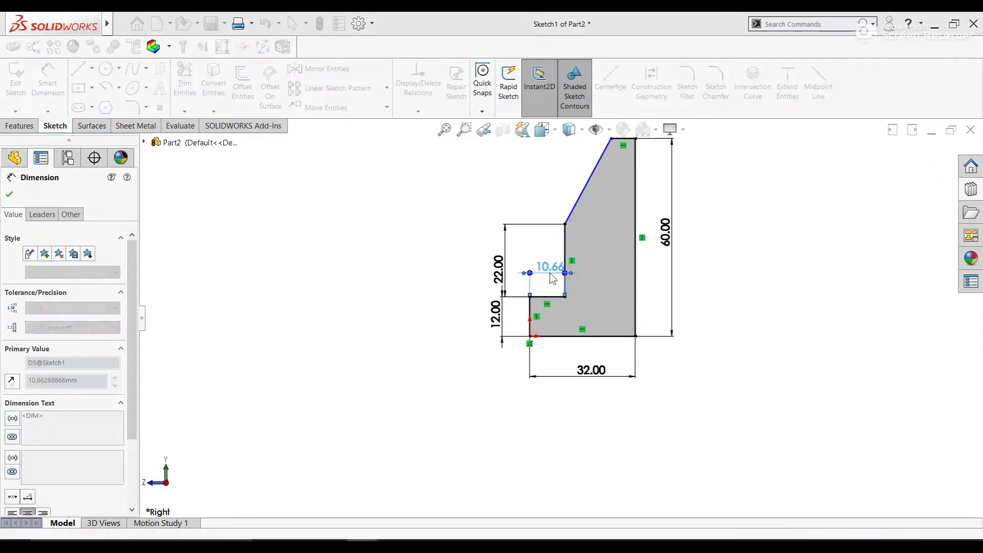
click(496, 190)
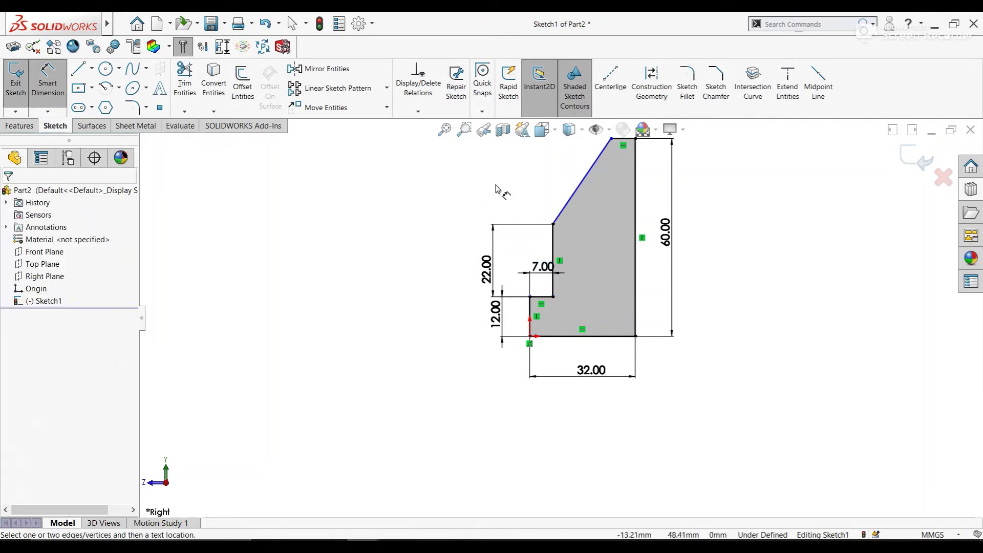
click(555, 240)
click(562, 210)
click(559, 197)
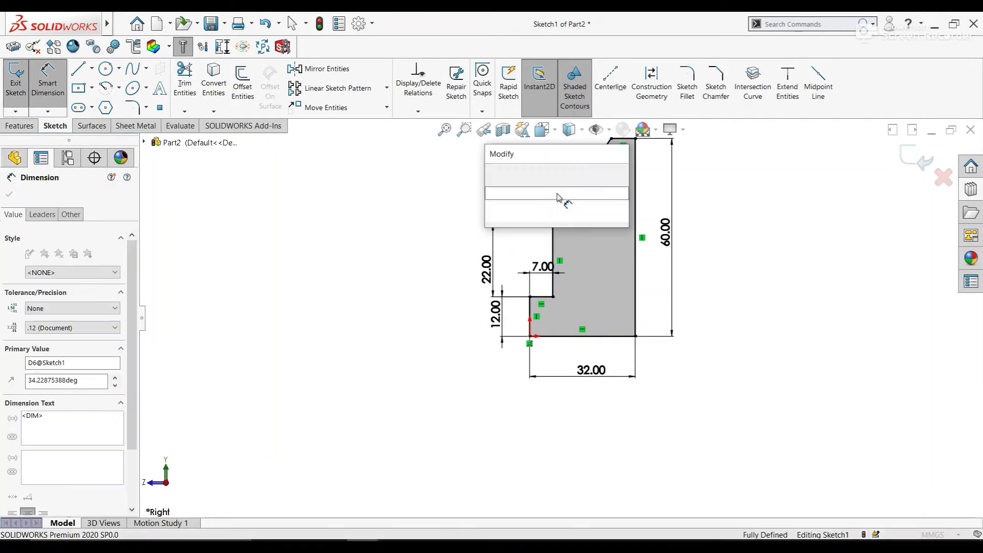
key(Escape)
right_click(486, 179)
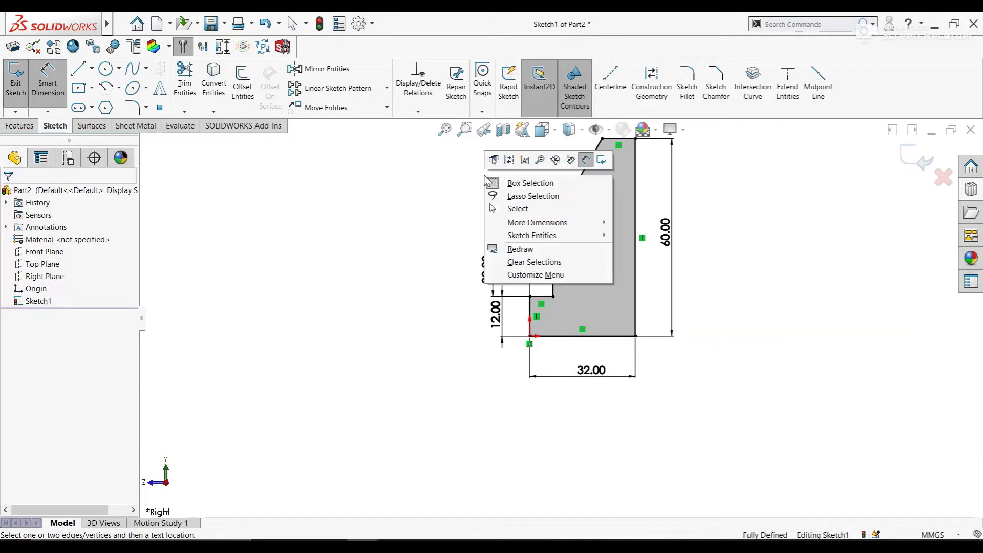
click(517, 208)
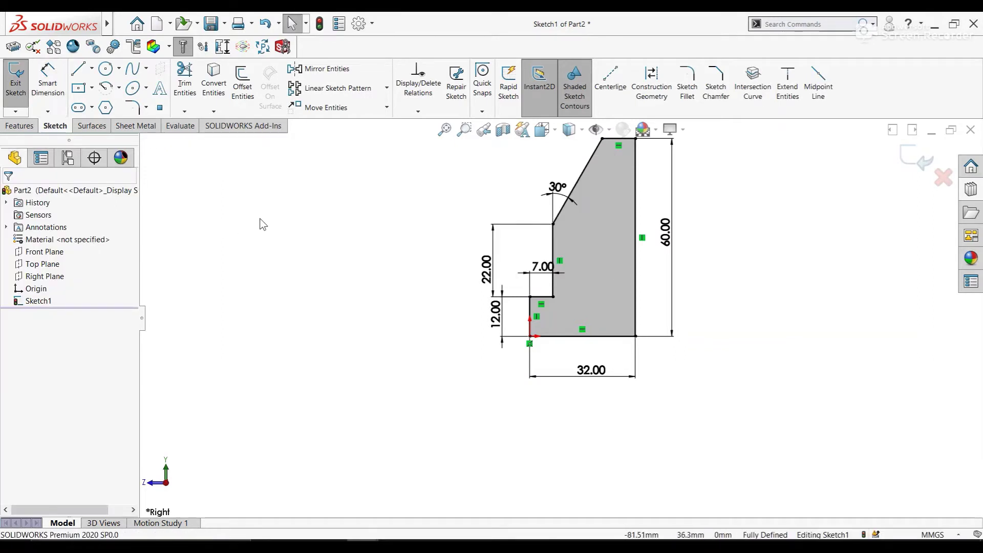
Extrude the profile 45 mm with Mid Plane as Boss-Extrude1
click(19, 125)
click(21, 82)
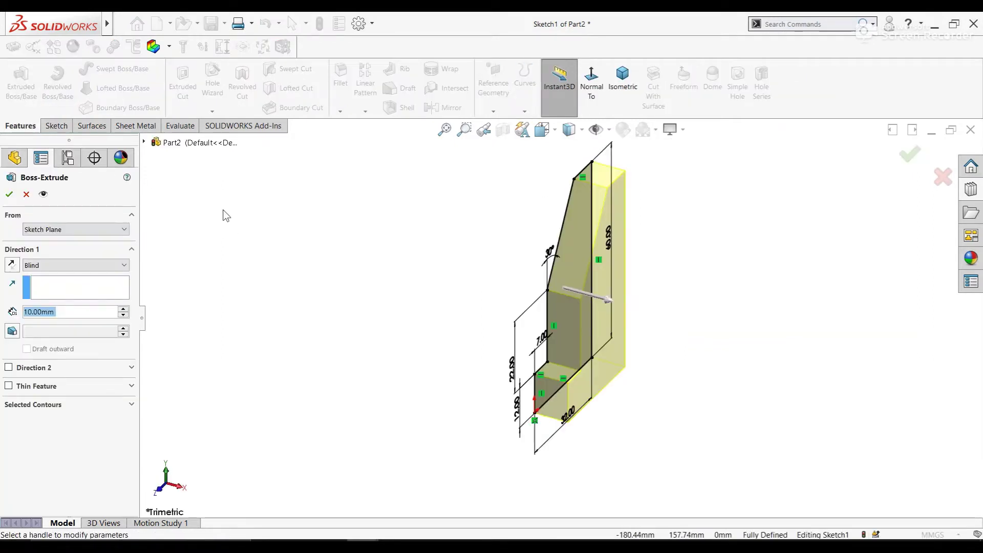
click(97, 263)
click(79, 318)
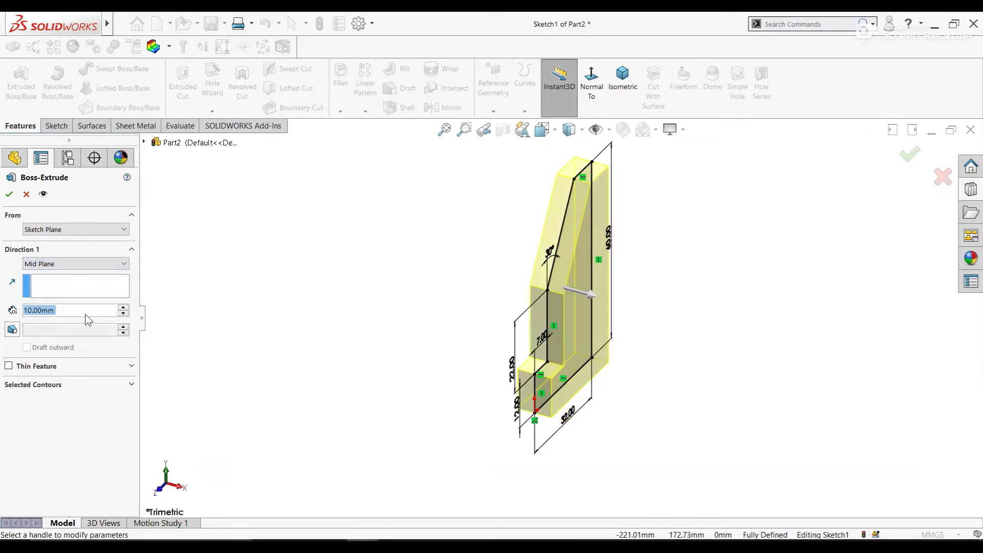
text(45)
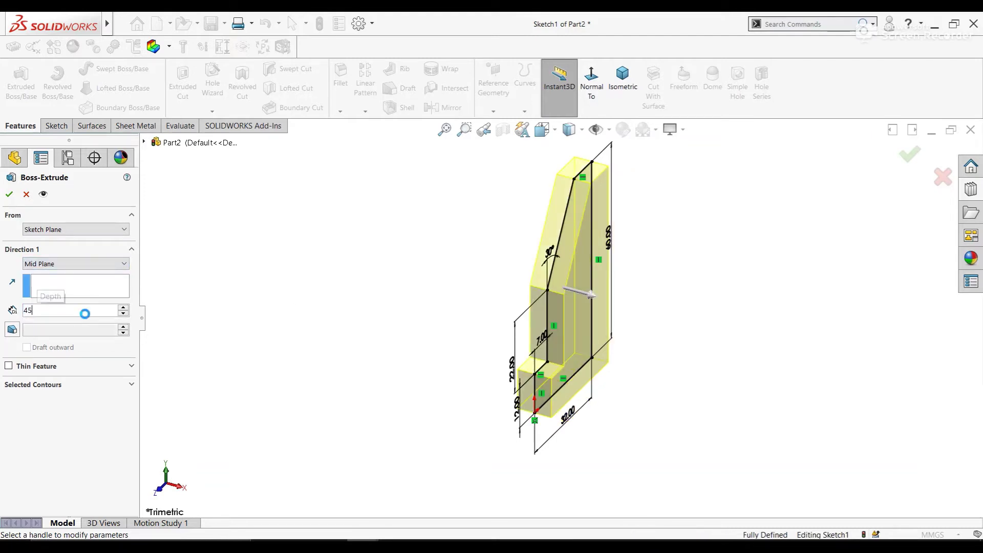
key(Return)
key(Return)
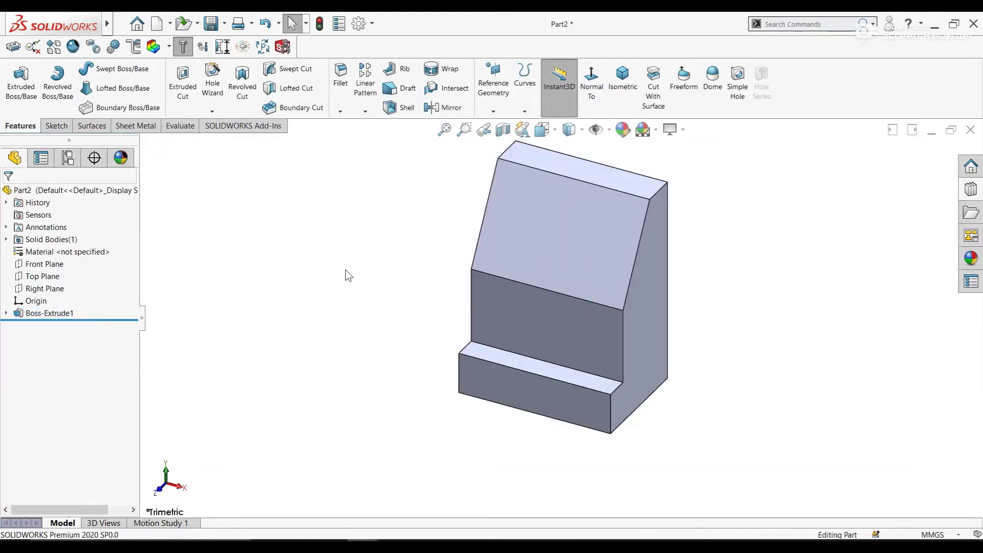
middle_drag(670, 256, 646, 267)
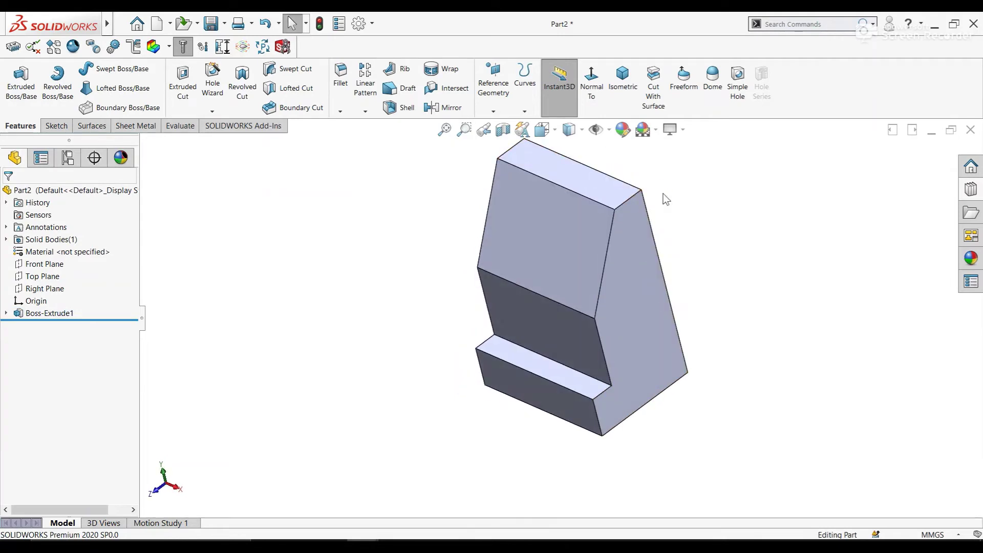
Create Plane1 offset 6 mm inward, flipped, from the block's right side face
click(493, 111)
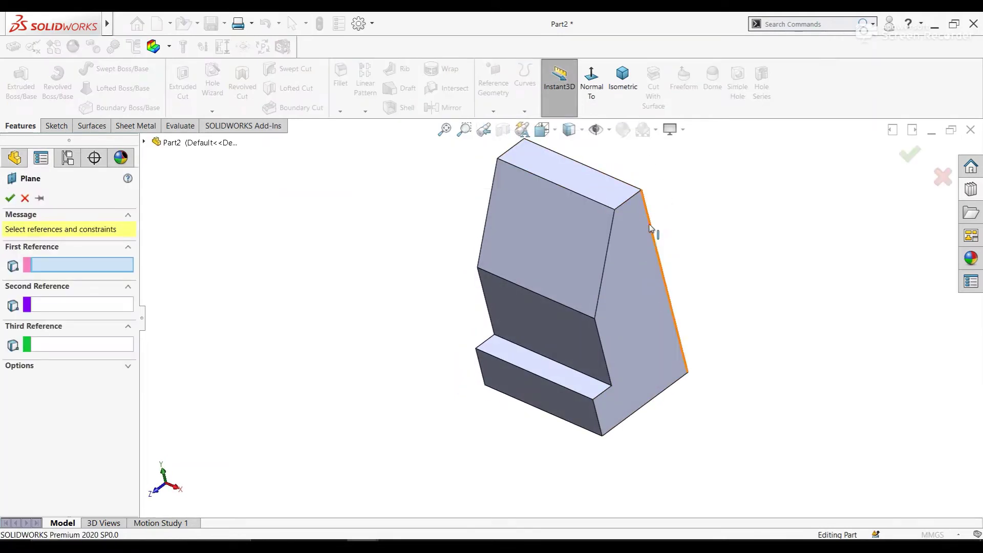
click(629, 247)
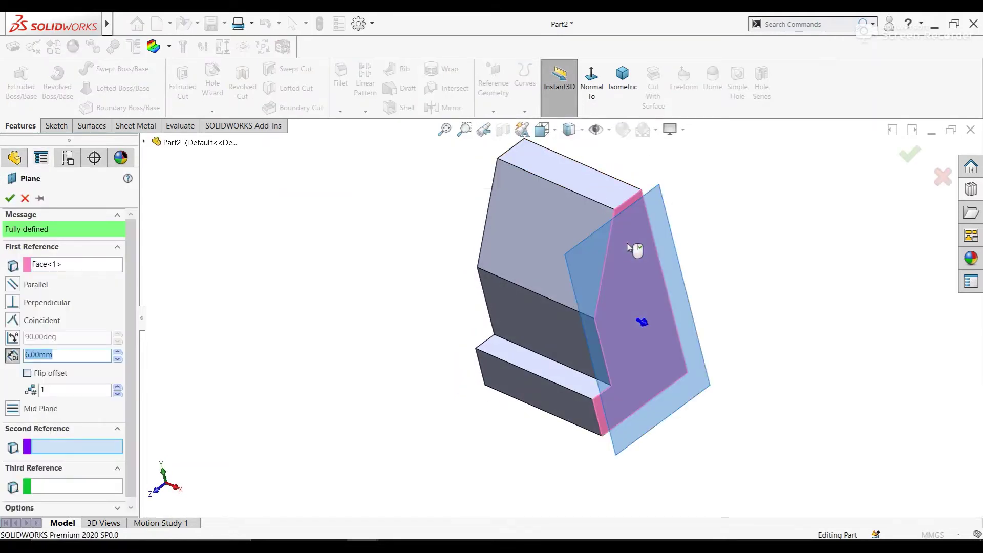
click(27, 374)
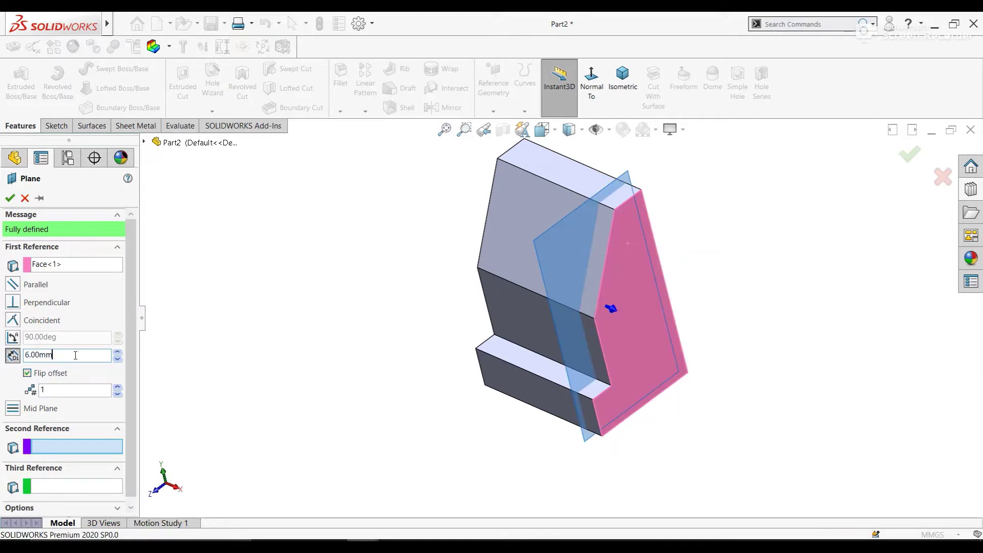
click(9, 202)
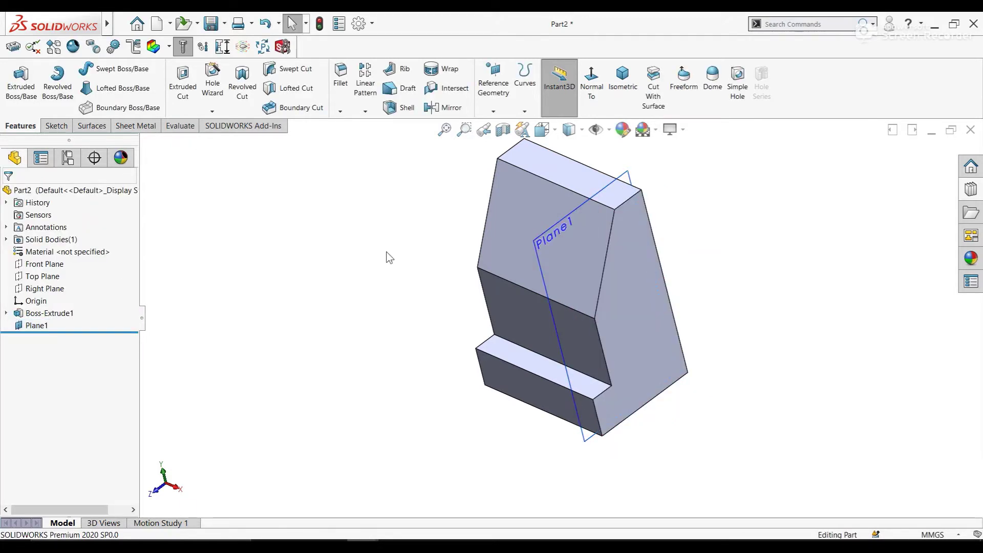
middle_drag(573, 258, 471, 271)
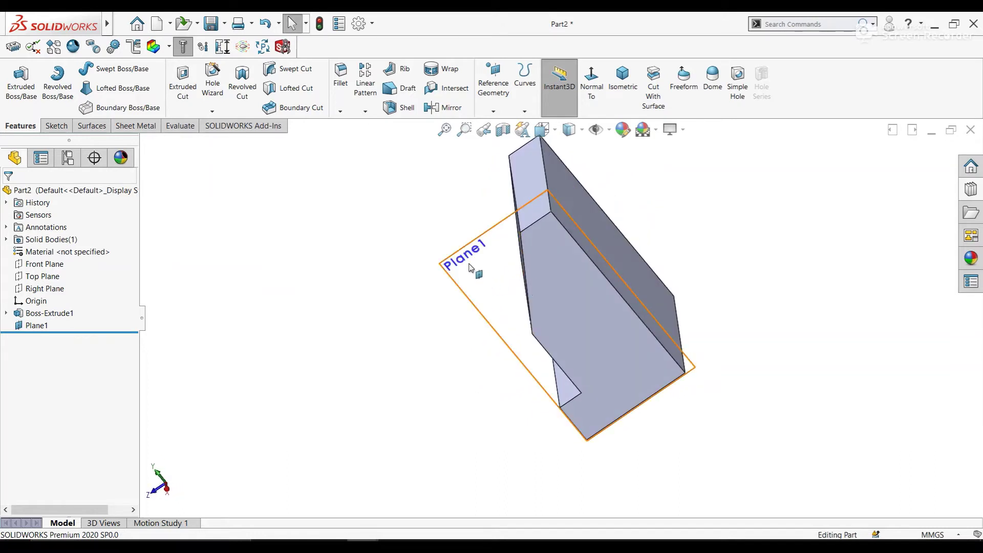
right_click(469, 266)
On Plane1, sketch the lug outline: two lines, a rounded end, closed along the block edge
click(491, 250)
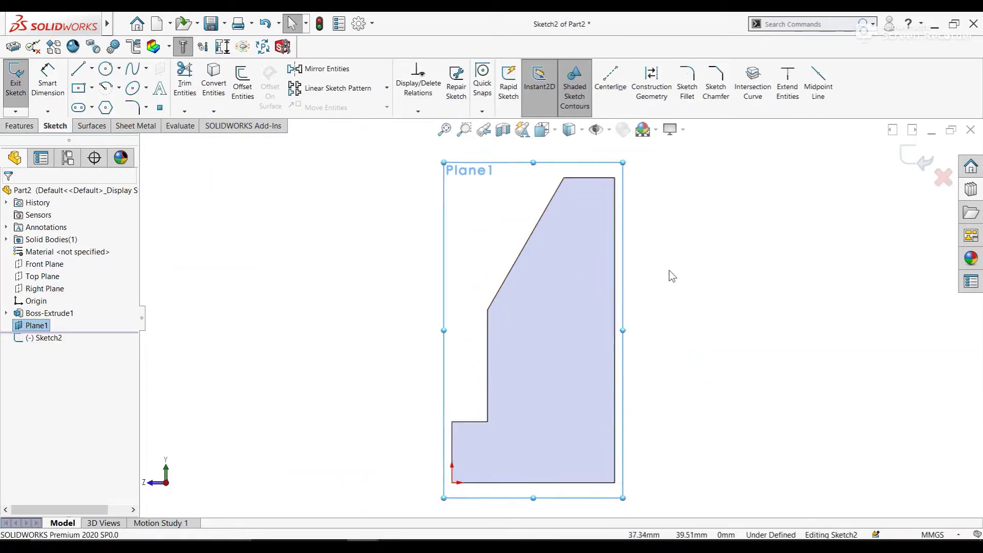
click(81, 74)
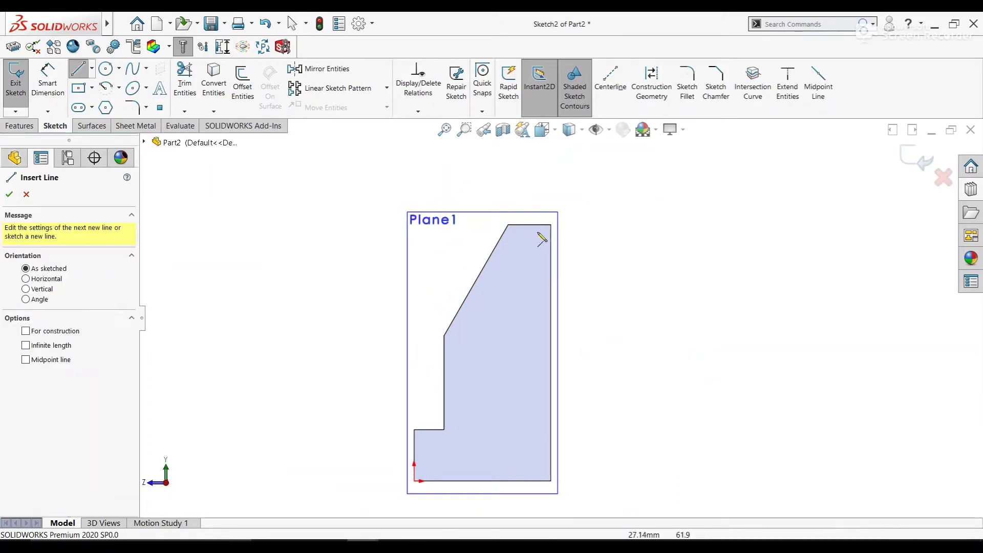
click(551, 225)
click(634, 233)
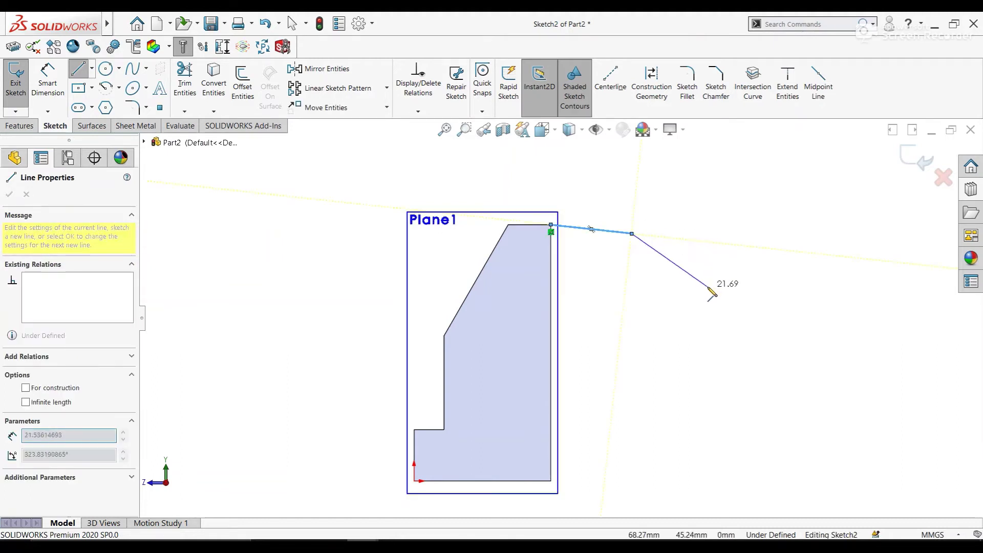
click(627, 288)
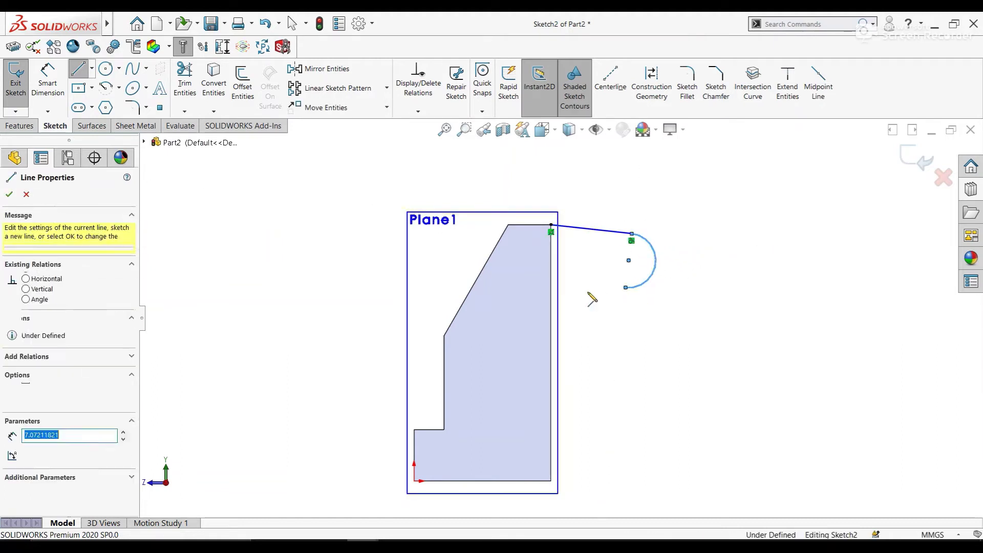
click(552, 297)
click(552, 226)
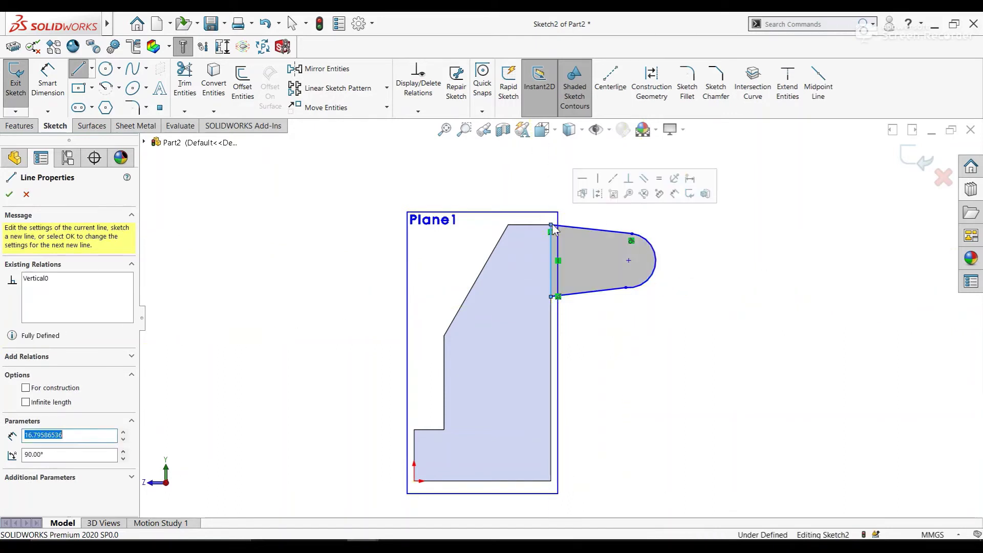
right_click(554, 227)
Dimension the lug's vertical edge to 26 mm and its end arc to R10
click(669, 193)
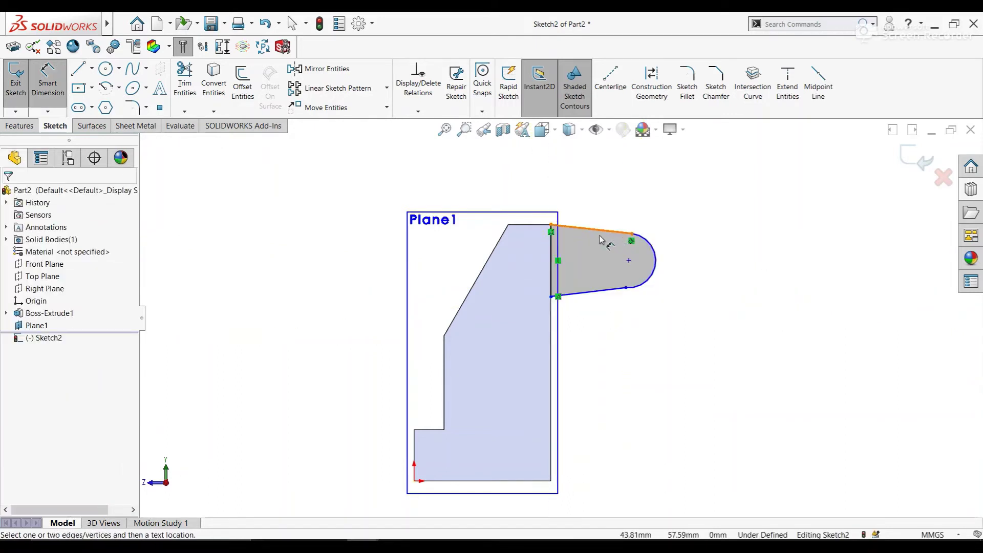
click(554, 265)
click(533, 267)
text(26)
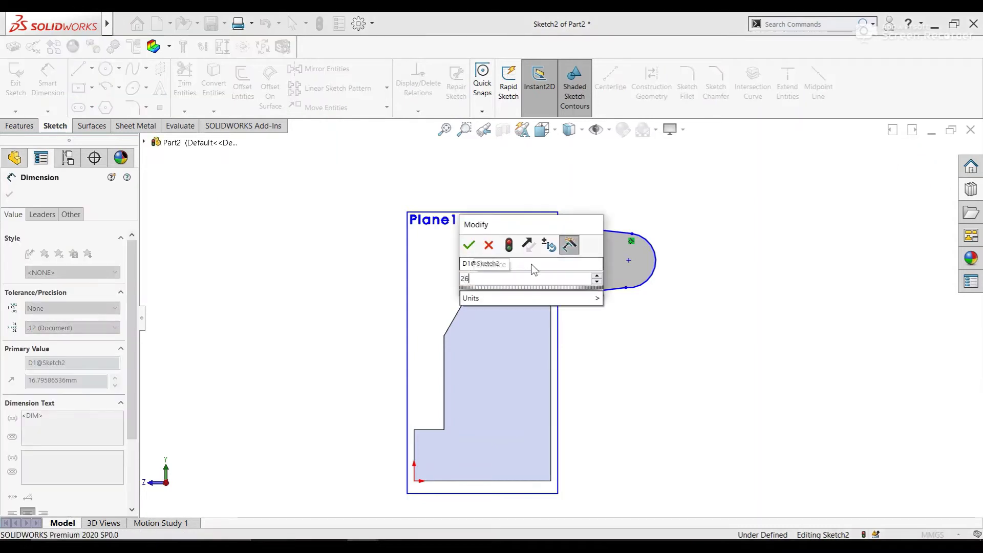
key(Return)
click(607, 196)
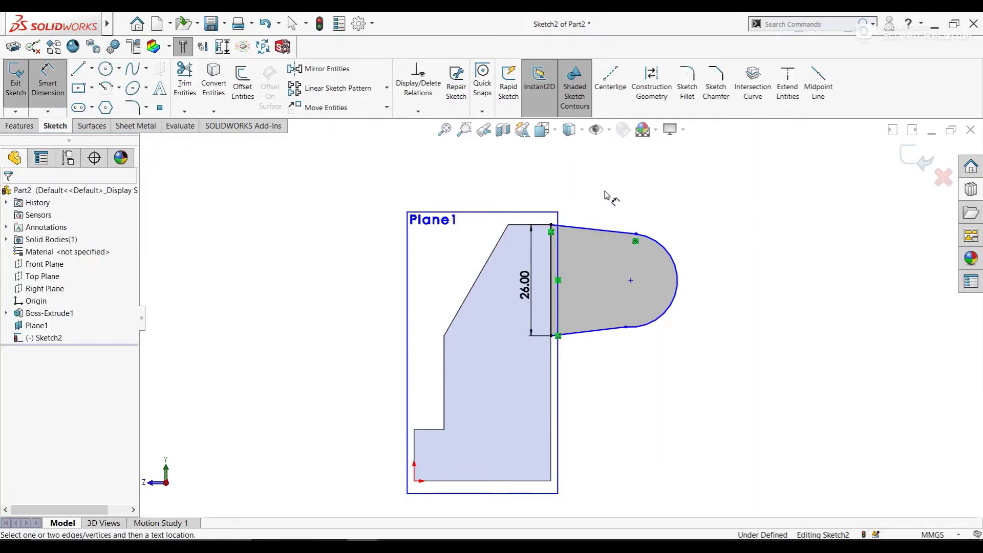
click(672, 256)
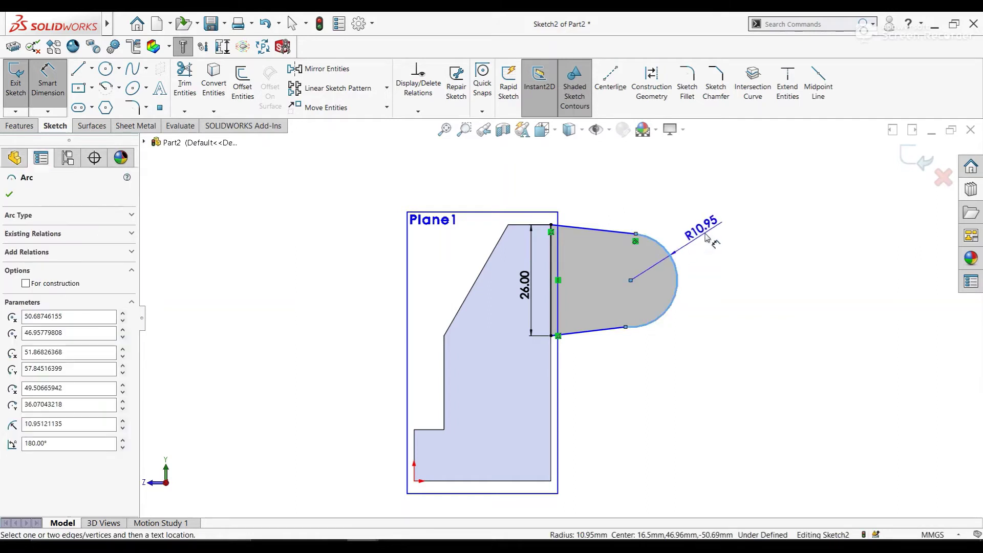
click(709, 236)
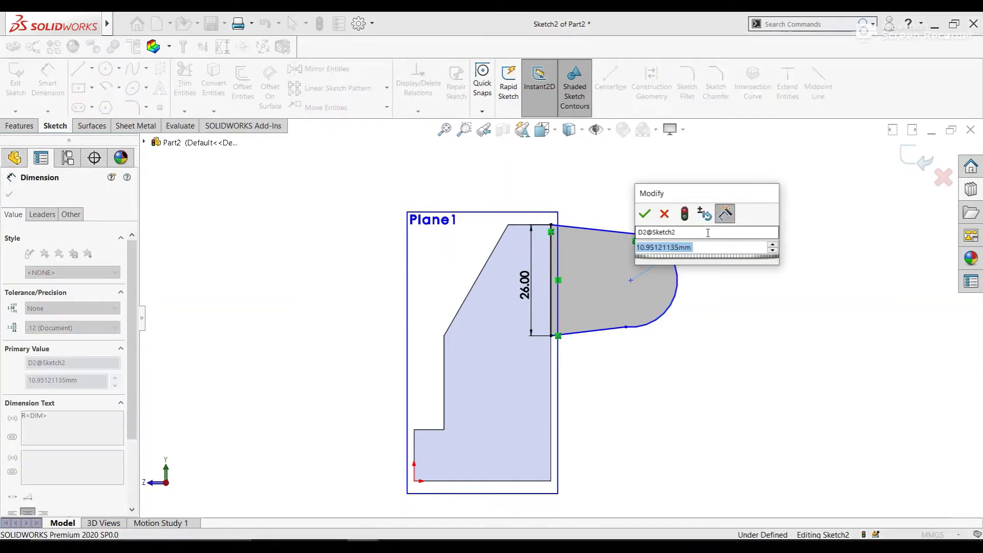
text(10)
key(Return)
click(721, 271)
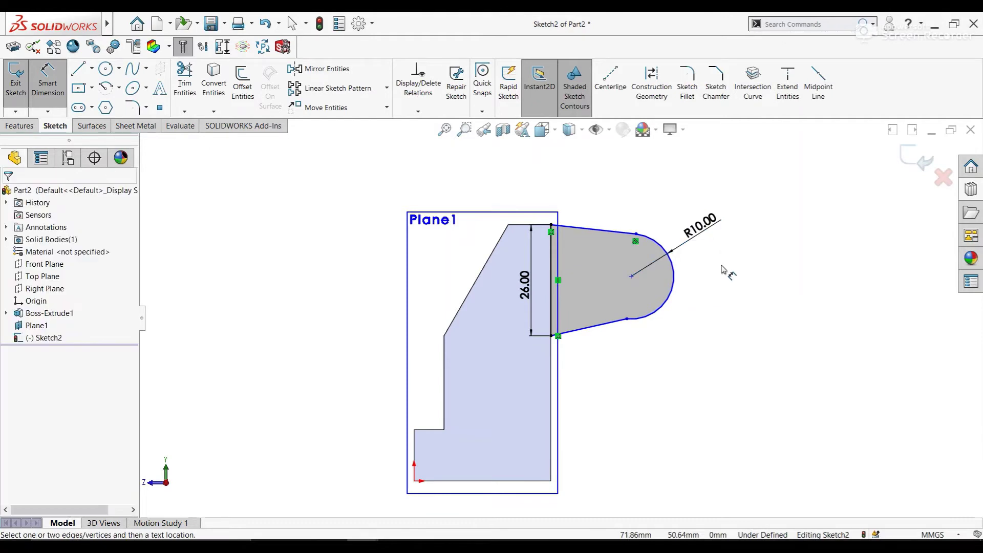
right_click(722, 268)
click(762, 300)
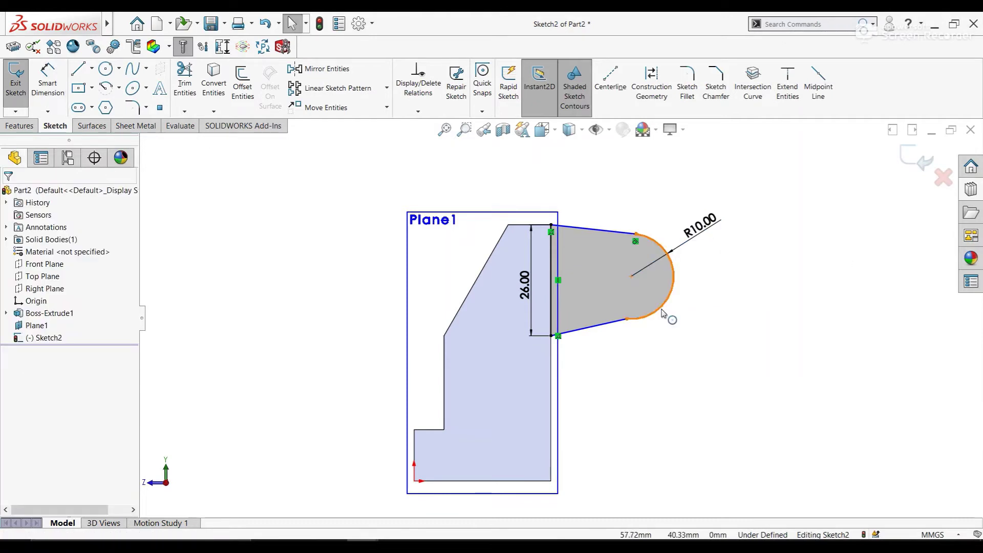
Make the lower line tangent to the arc and level the arc centre with the edge midpoint
click(634, 323)
ctrl+click(672, 284)
click(648, 214)
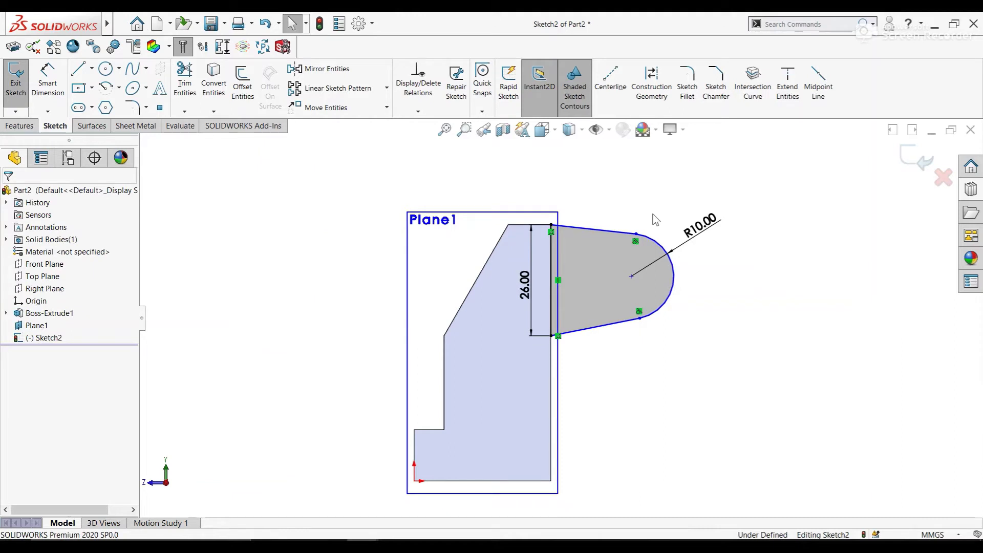
click(633, 277)
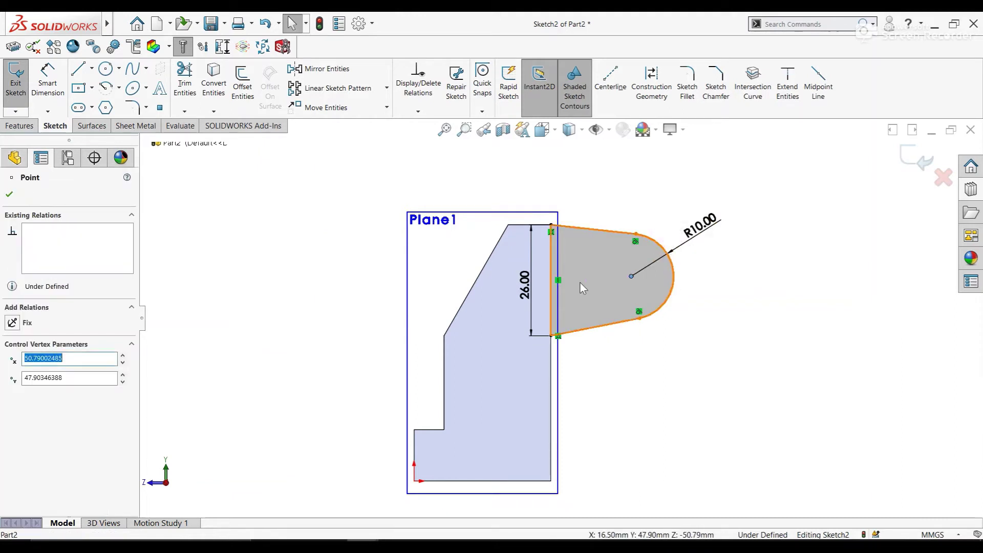
ctrl+click(553, 282)
click(584, 233)
click(598, 196)
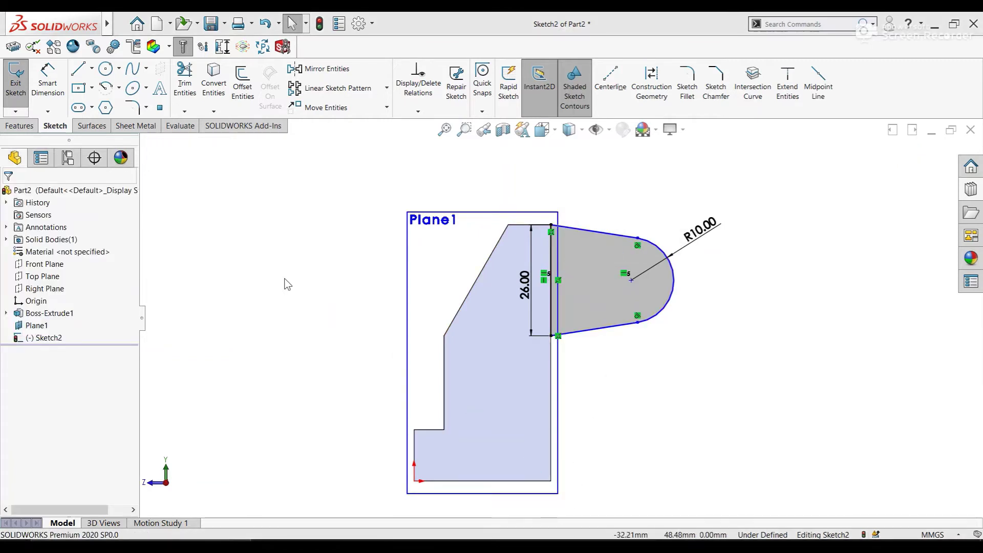
Dimension the arc centre 30 mm from the vertical edge
click(48, 80)
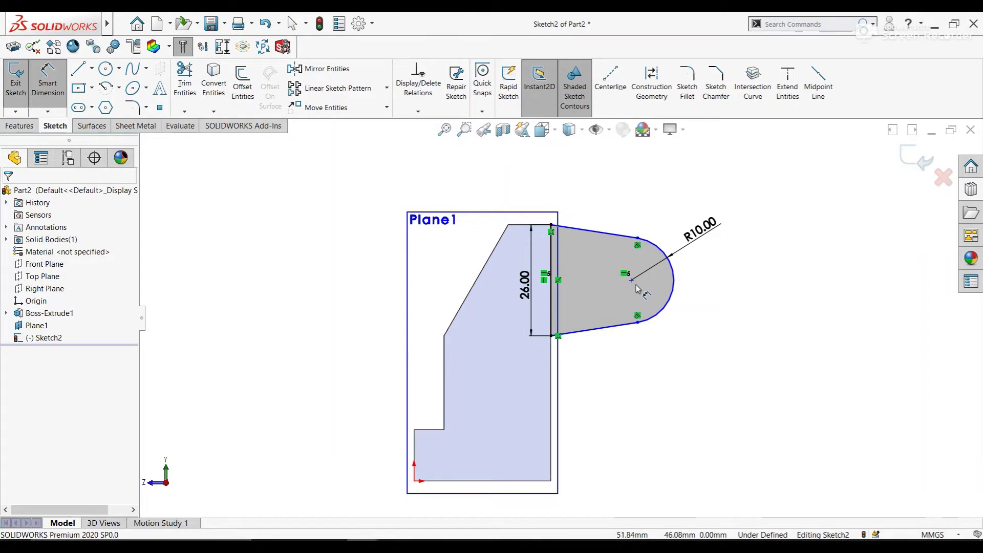
click(632, 280)
click(551, 320)
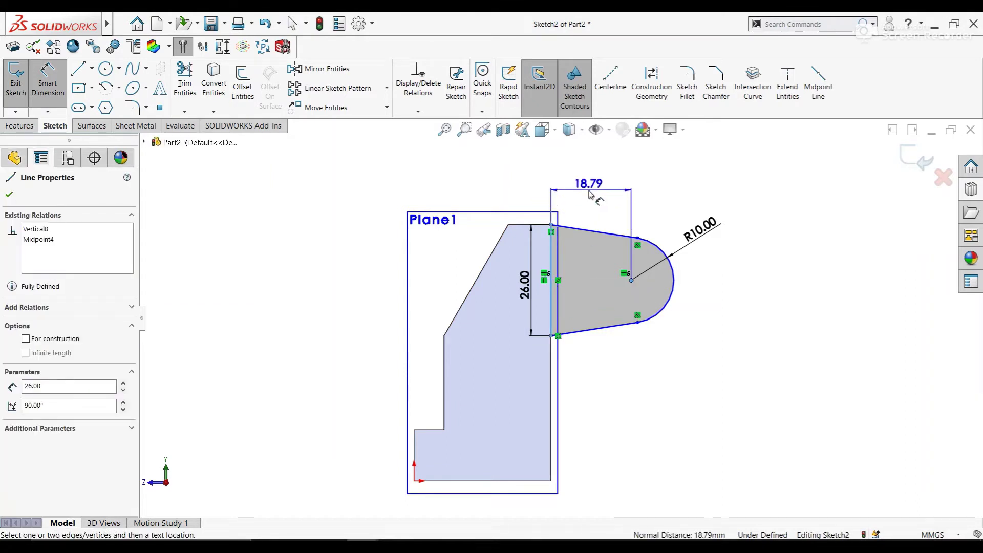
click(589, 193)
text(30)
key(Return)
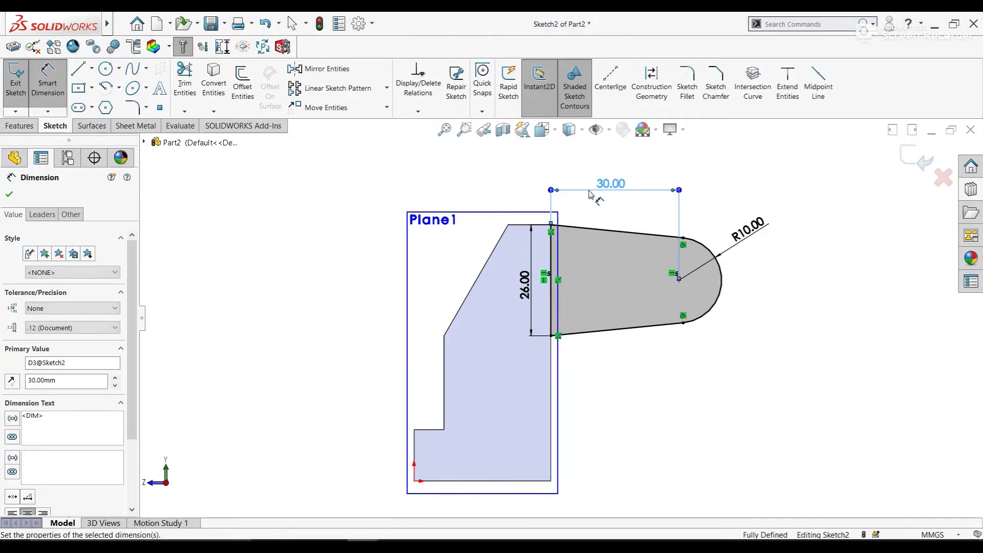
right_click(713, 201)
click(767, 230)
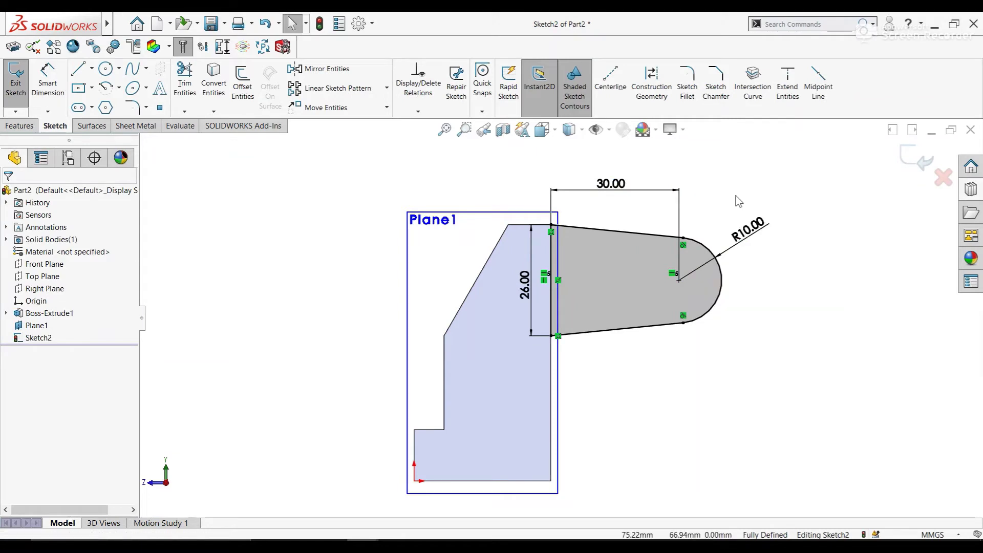
click(31, 125)
Extrude the lug sketch 10 mm in the reversed direction as Boss-Extrude2
click(21, 82)
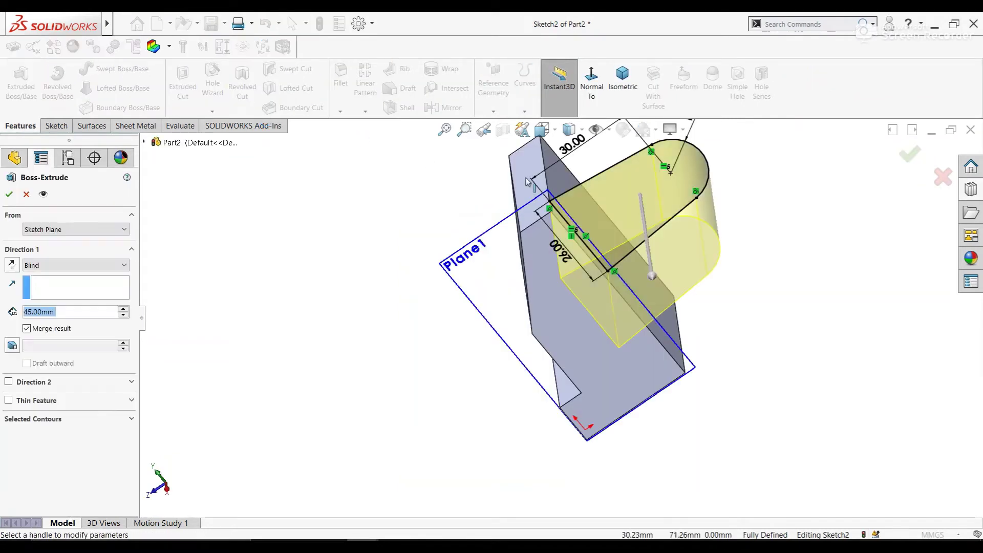
click(11, 264)
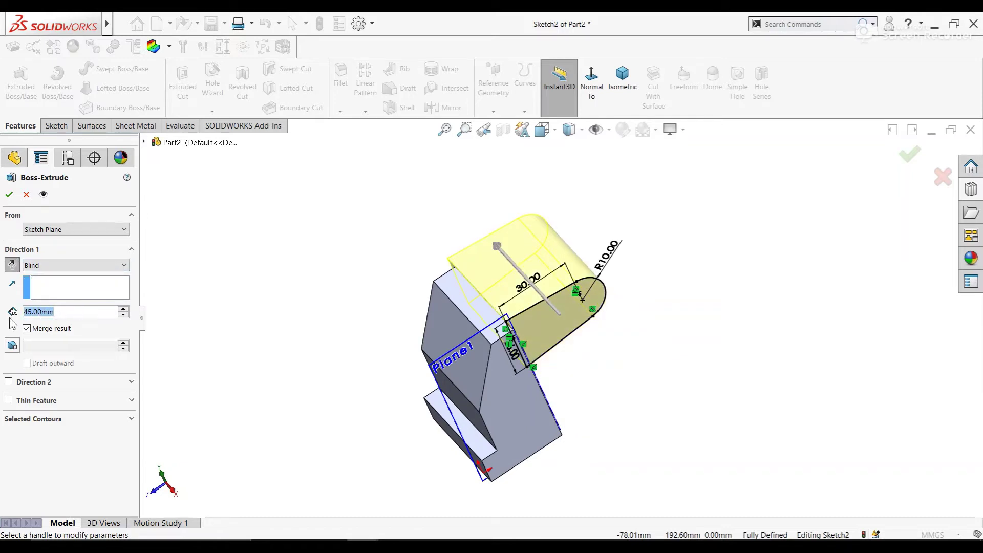
text(10)
key(Return)
click(8, 193)
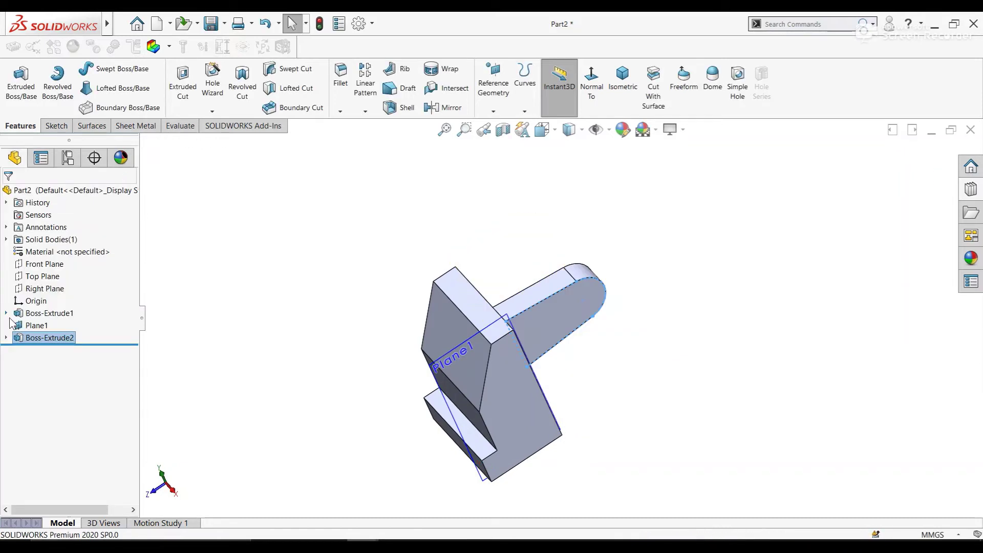
Switch to the isometric view to inspect the new lug on the block
scroll(256, 220, down, 3)
scroll(777, 451, down, 1)
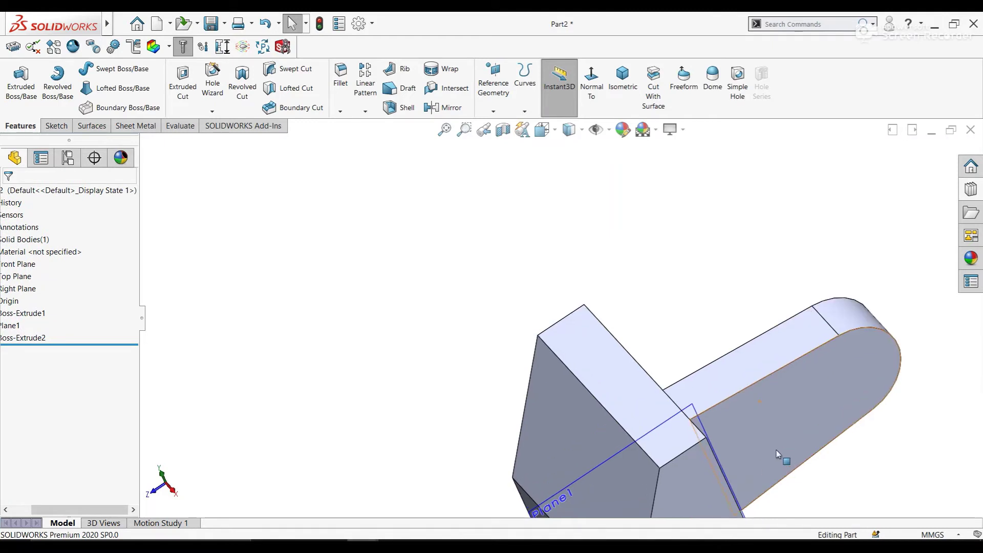
right_click(560, 500)
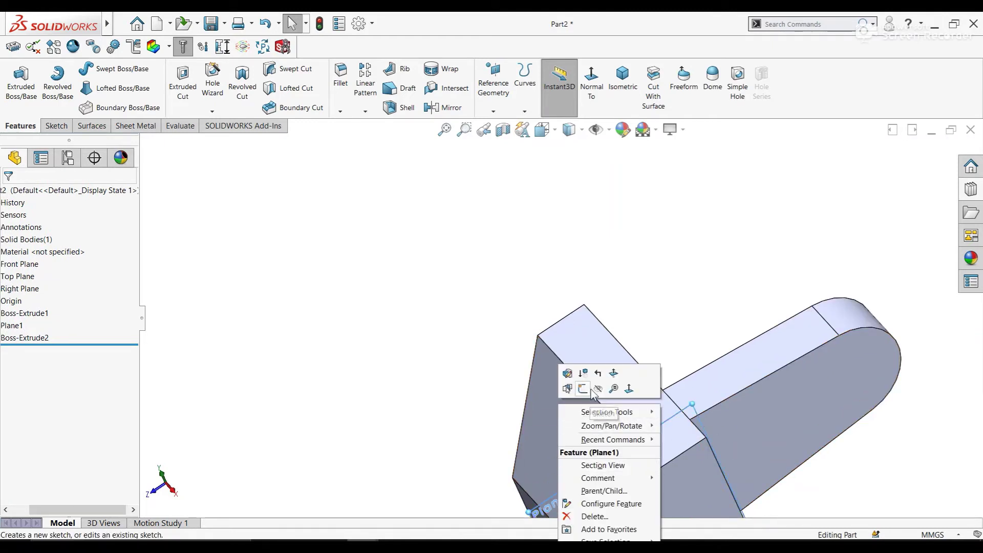
click(666, 318)
scroll(683, 362, down, 1)
scroll(682, 363, up, 2)
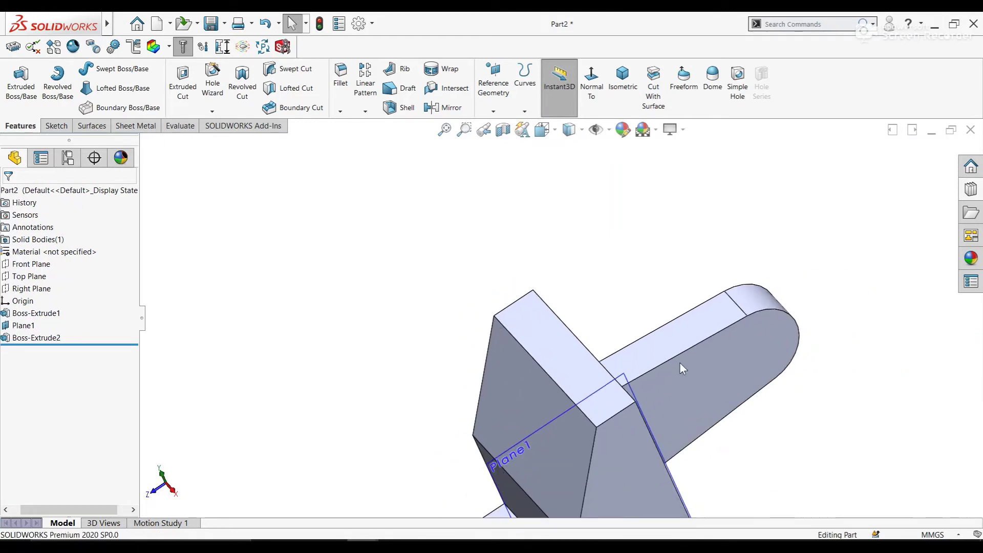
key(ctrl+7)
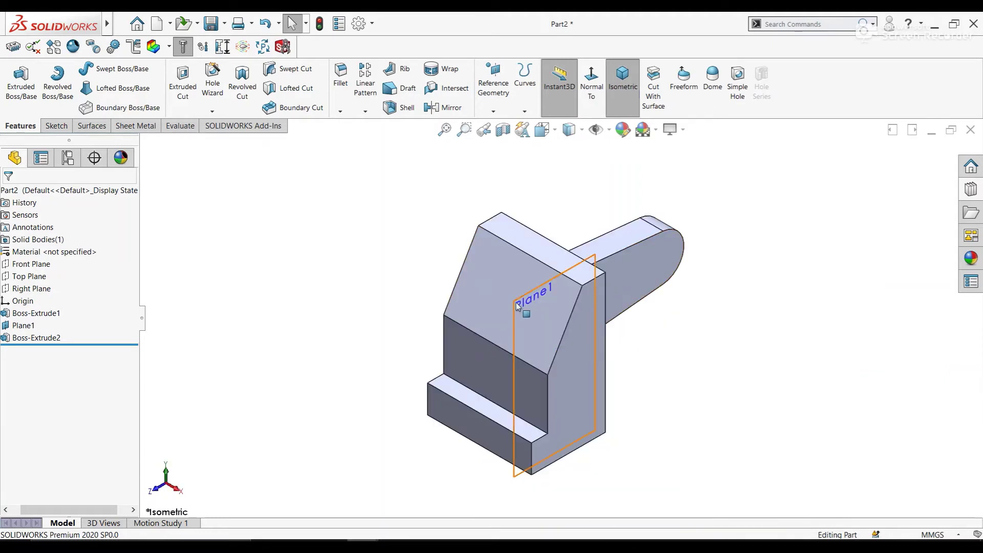
right_click(519, 303)
click(569, 211)
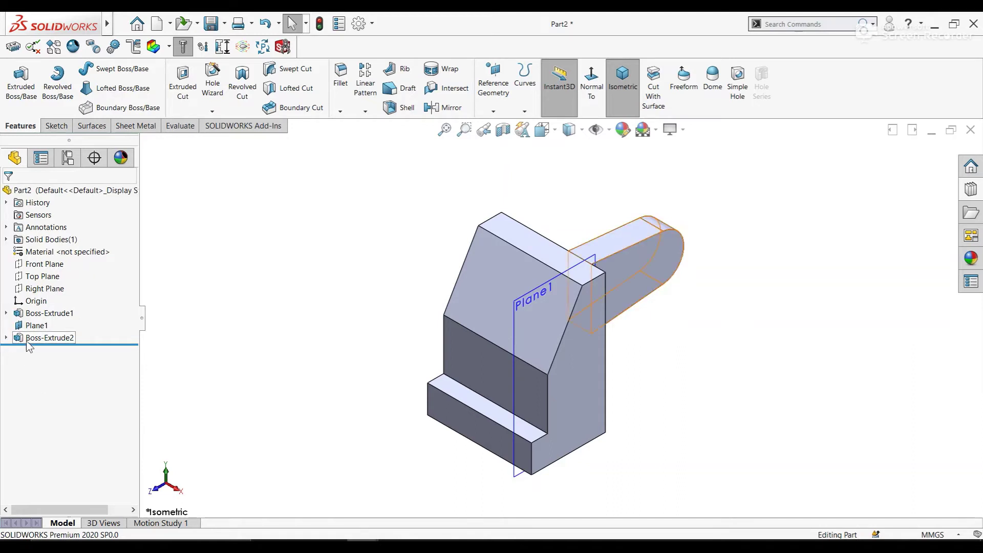
Edit Sketch2 and add an 8 mm circle at the lug's arc centre
click(6, 339)
click(46, 350)
click(64, 327)
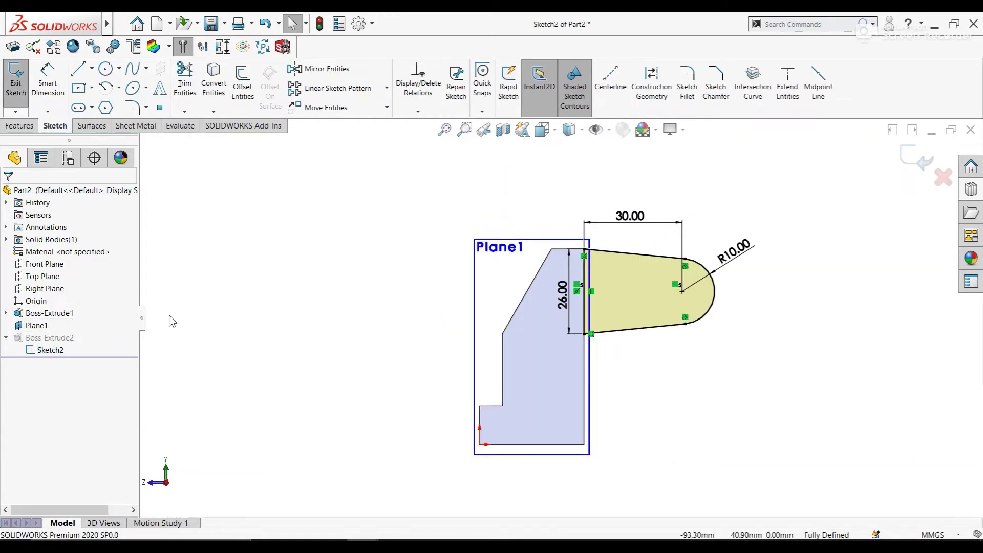
click(106, 69)
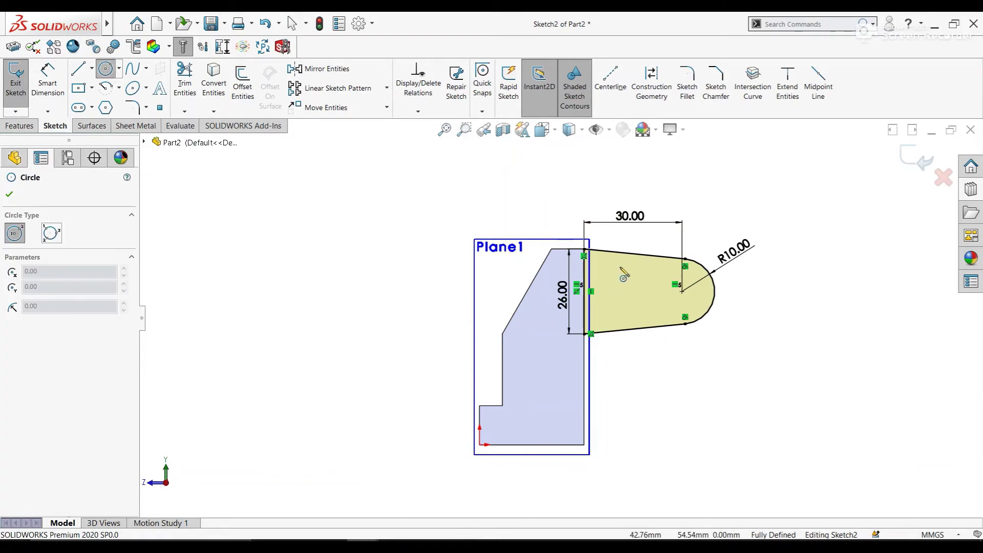
click(682, 291)
right_click(694, 302)
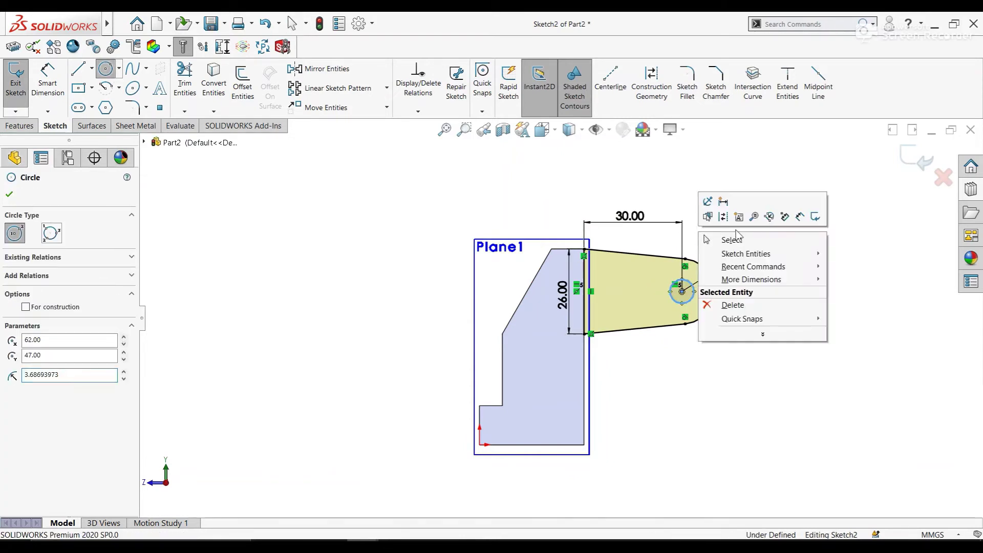
click(798, 219)
click(695, 302)
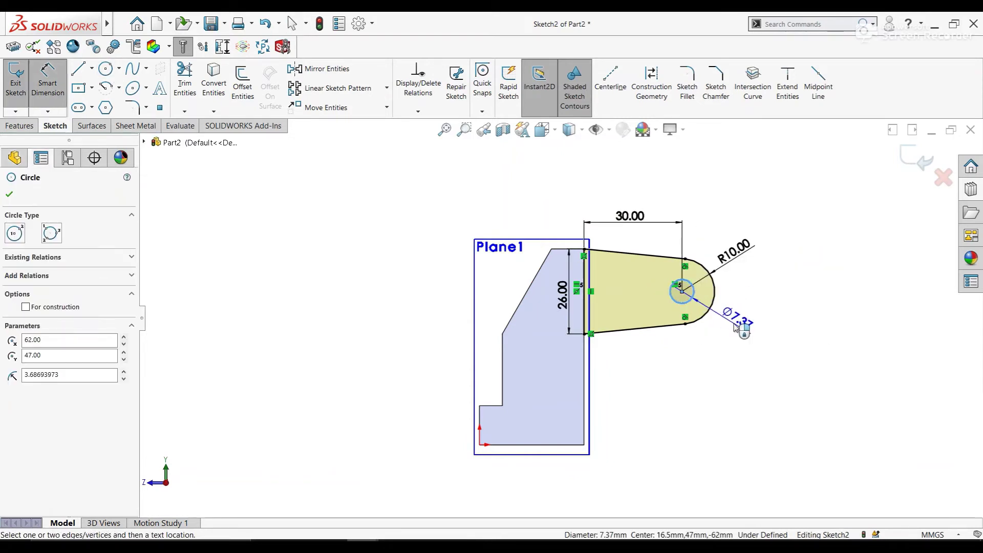
click(736, 333)
text(8)
key(Return)
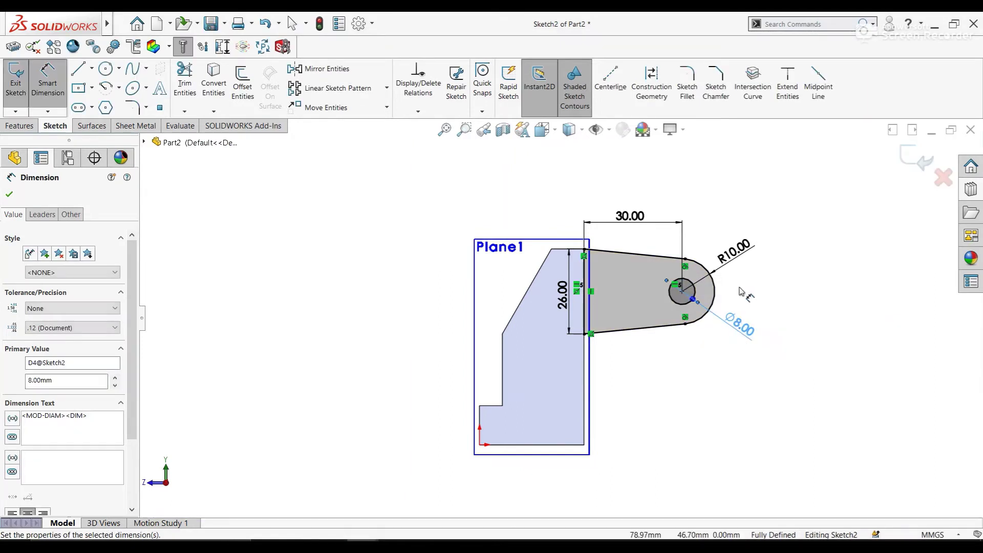
Change the circle's diameter from 8 to 10 mm and exit the sketch
right_click(743, 275)
click(776, 310)
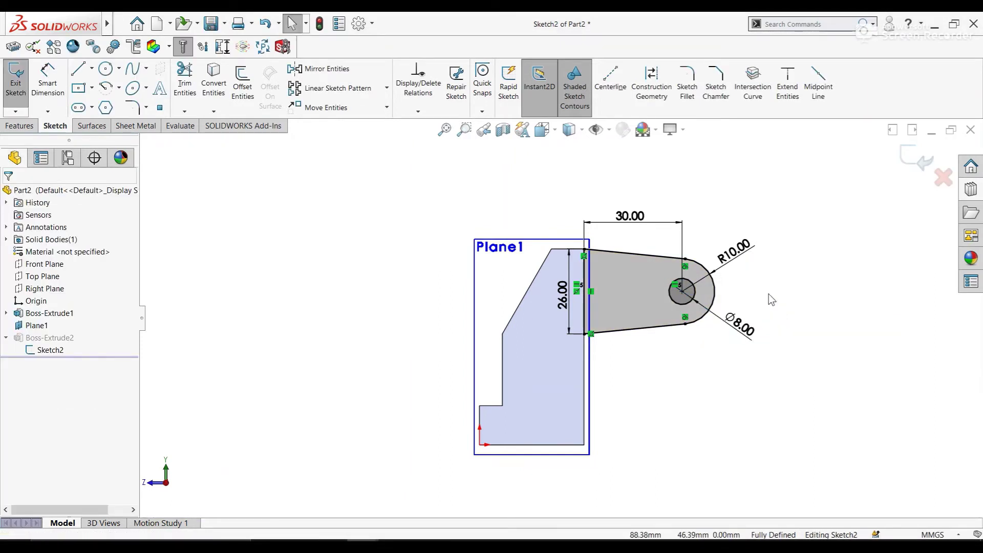
double_click(743, 330)
text(10)
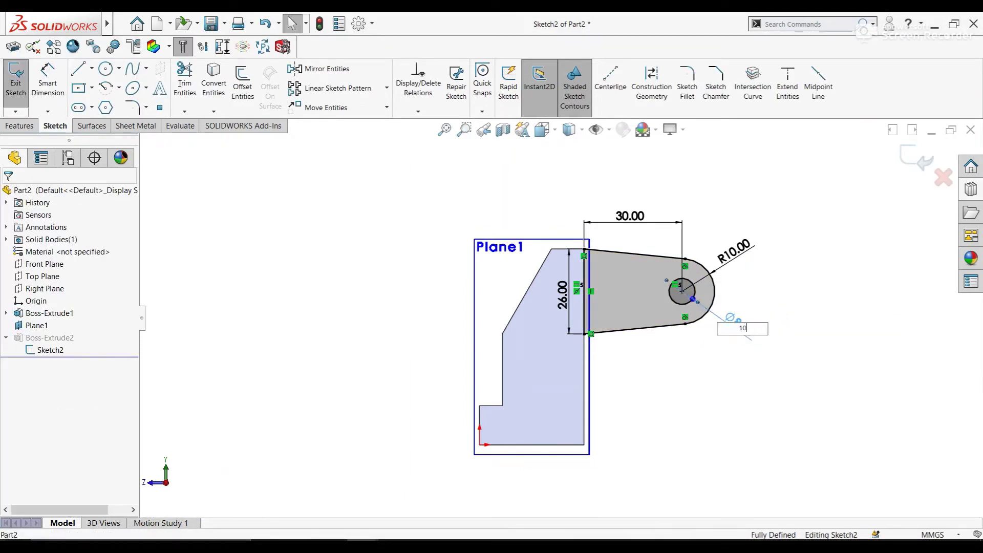
key(Return)
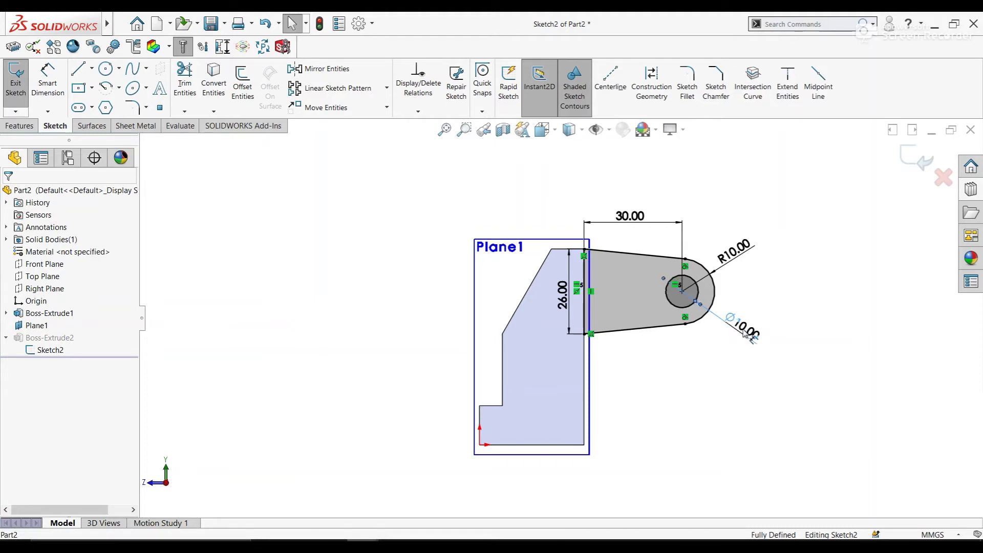
click(916, 158)
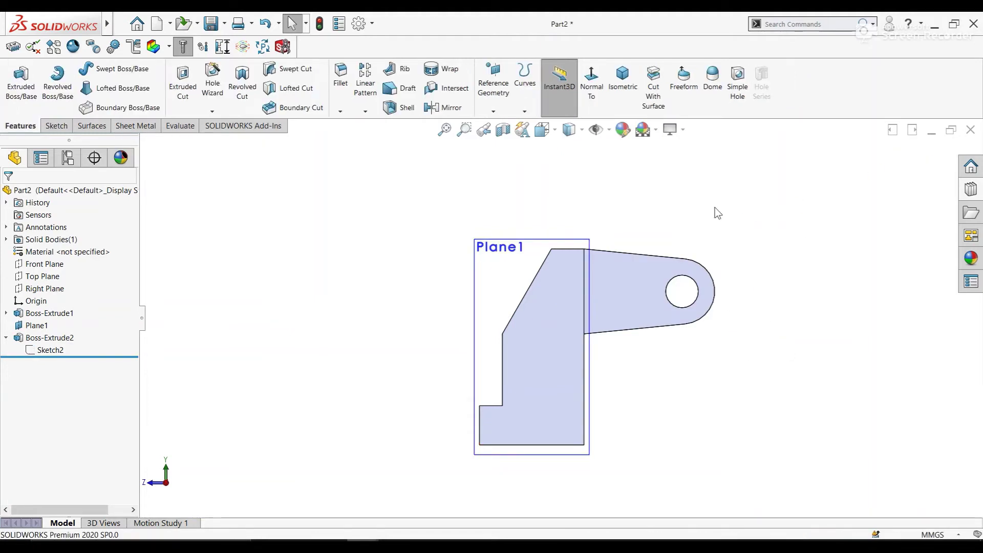
Hide Plane1 and orbit the part into a 3D view
click(499, 251)
right_click(499, 251)
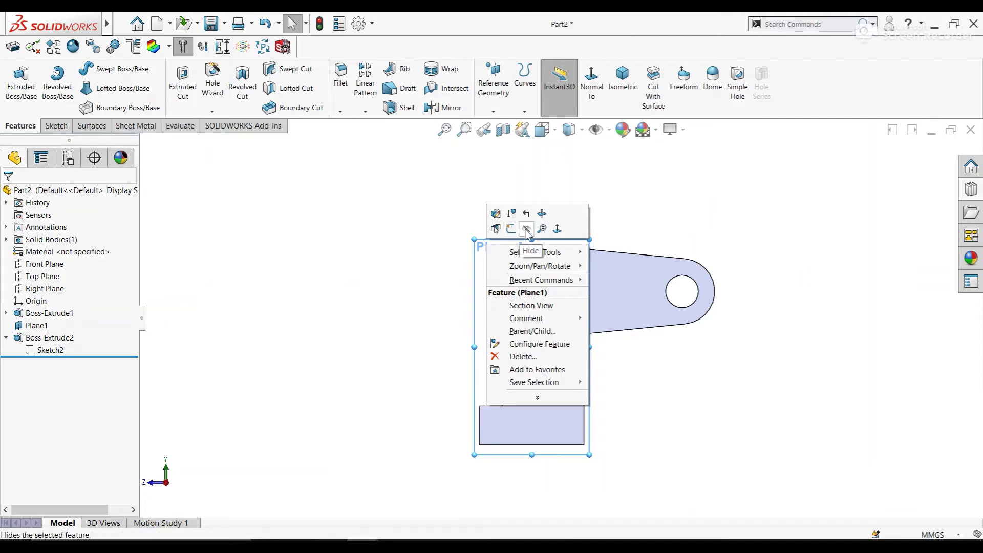
click(506, 228)
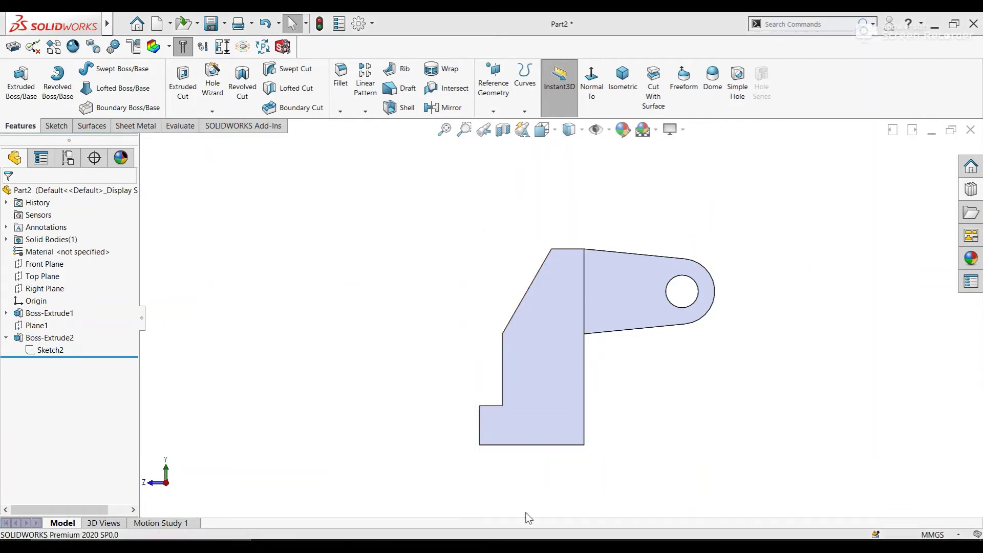
mouse_move(469, 311)
middle_down()
mouse_move(494, 358)
mouse_move(411, 276)
middle_up()
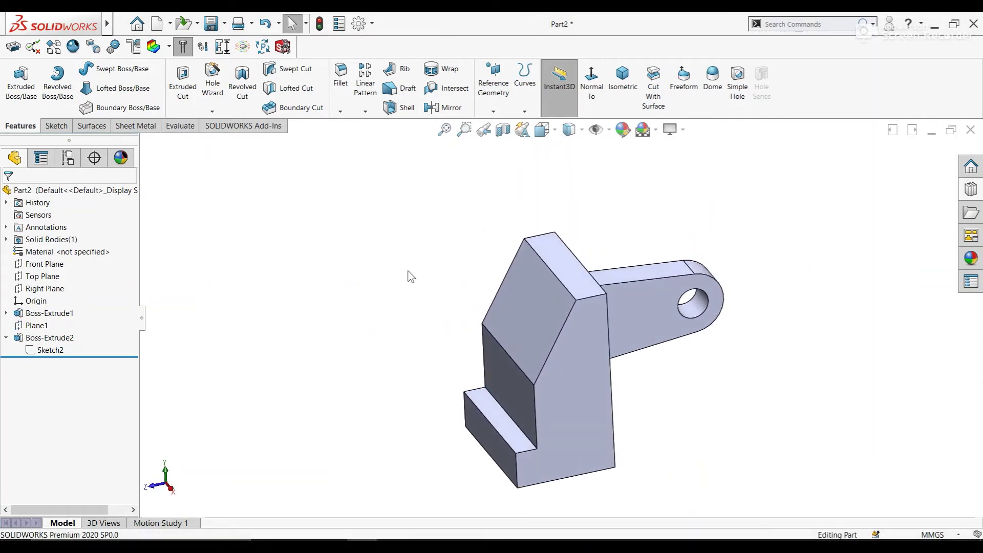
Mirror Boss-Extrude2 across the Right Plane to create Mirror1
click(446, 113)
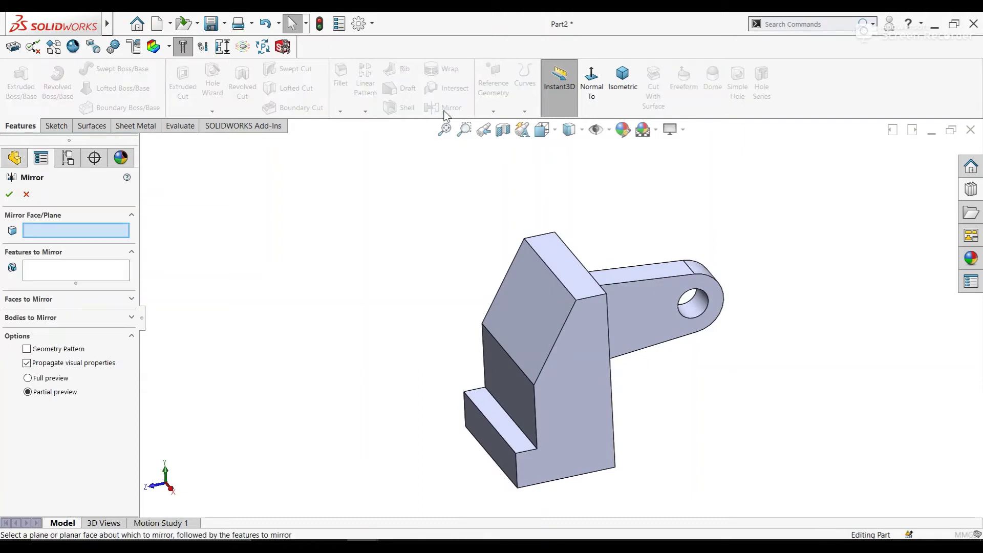
middle_drag(432, 274, 374, 327)
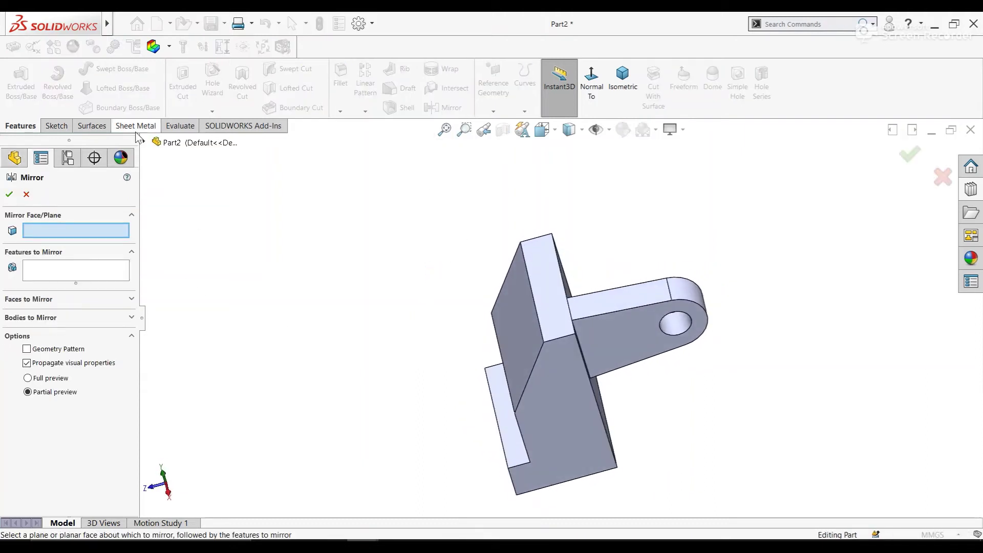
click(144, 143)
click(189, 241)
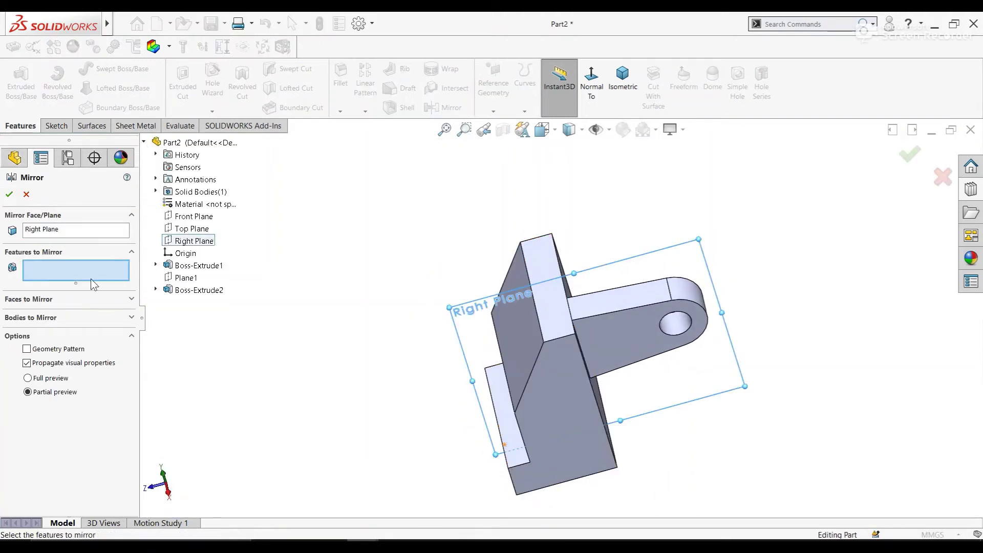
click(184, 291)
mouse_move(476, 246)
middle_down()
mouse_move(500, 321)
mouse_move(490, 307)
middle_up()
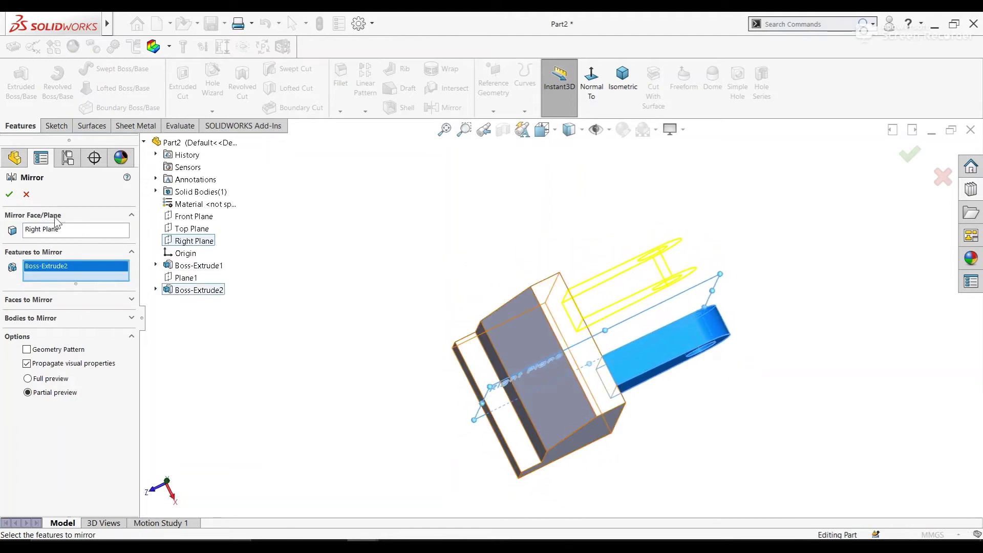
click(10, 196)
mouse_move(442, 241)
middle_down()
mouse_move(626, 267)
mouse_move(674, 204)
middle_up()
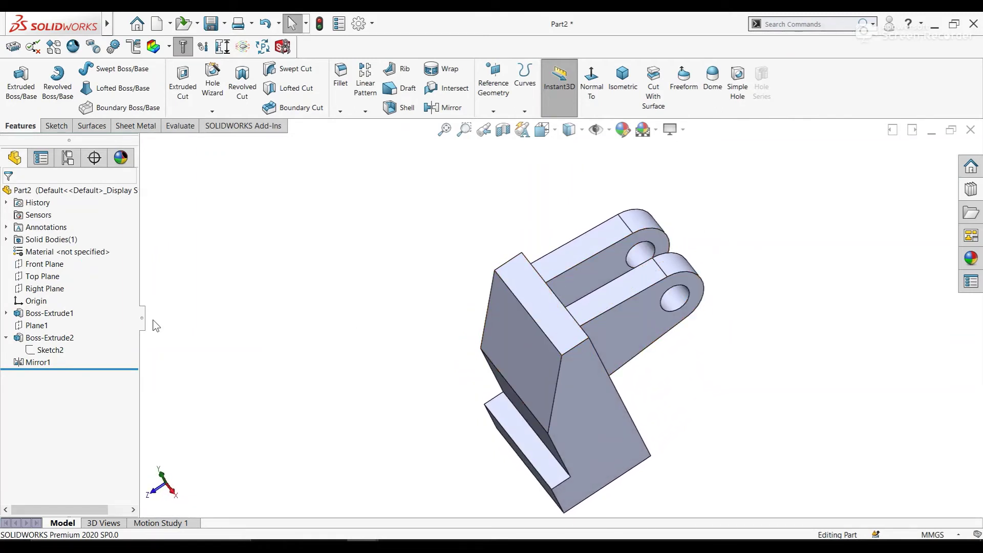
Start a new sketch on the Right Plane and fit it in view
click(45, 288)
click(43, 268)
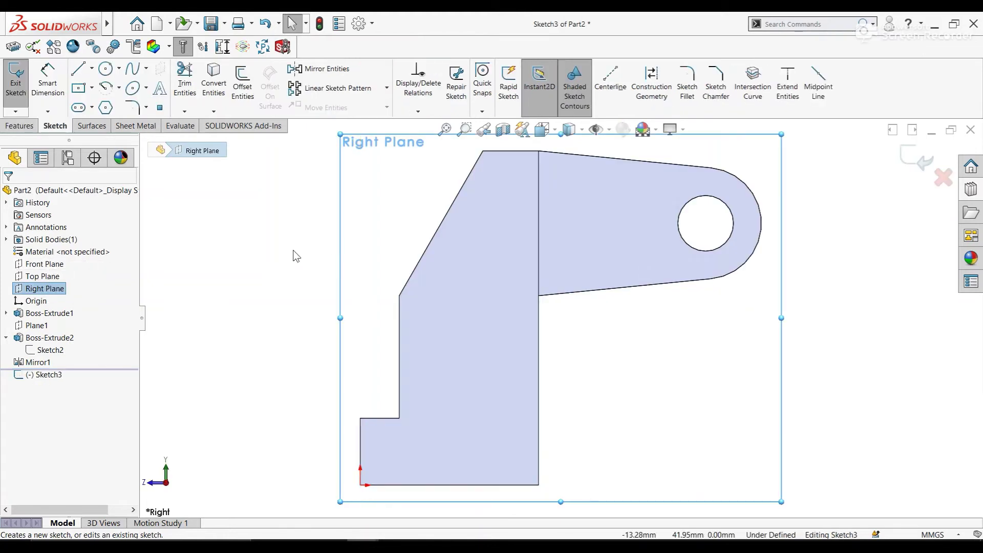
click(289, 217)
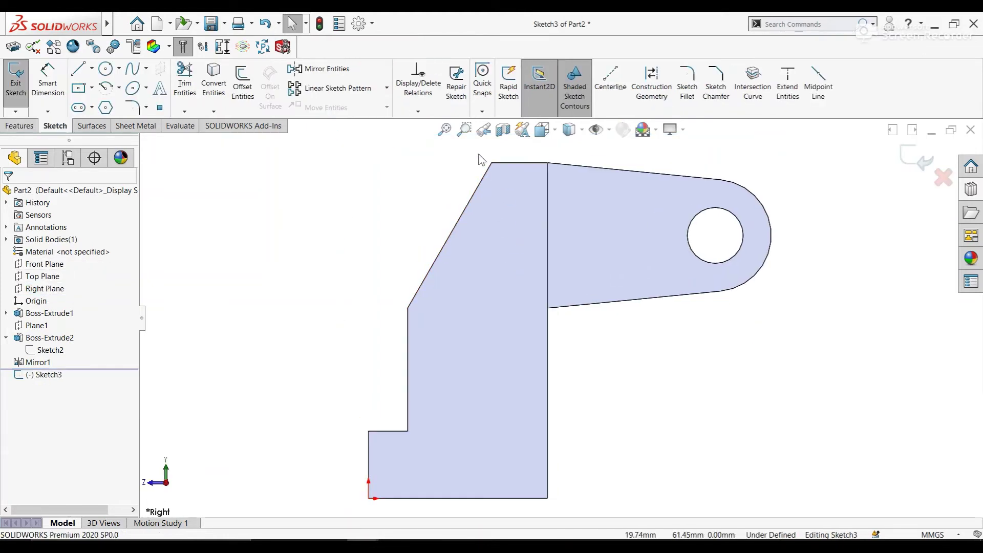
click(445, 130)
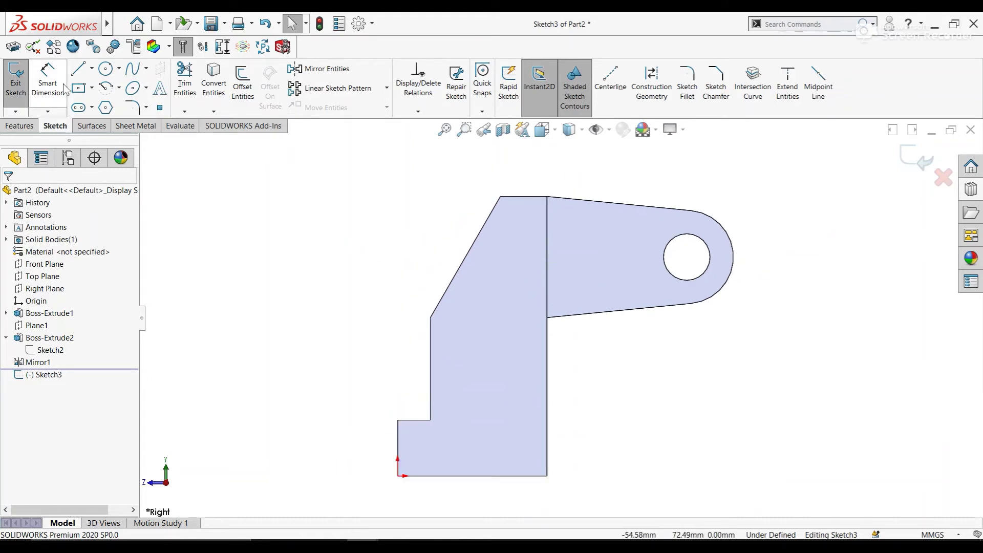
Draw the closed lug outline off the angled corner, with its arc tangent to the line
click(78, 69)
click(430, 318)
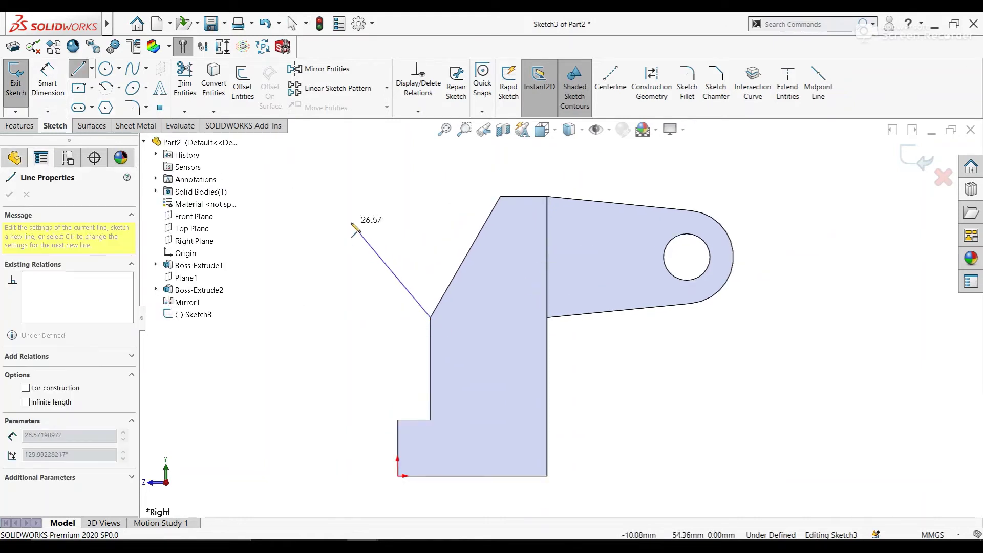
click(310, 213)
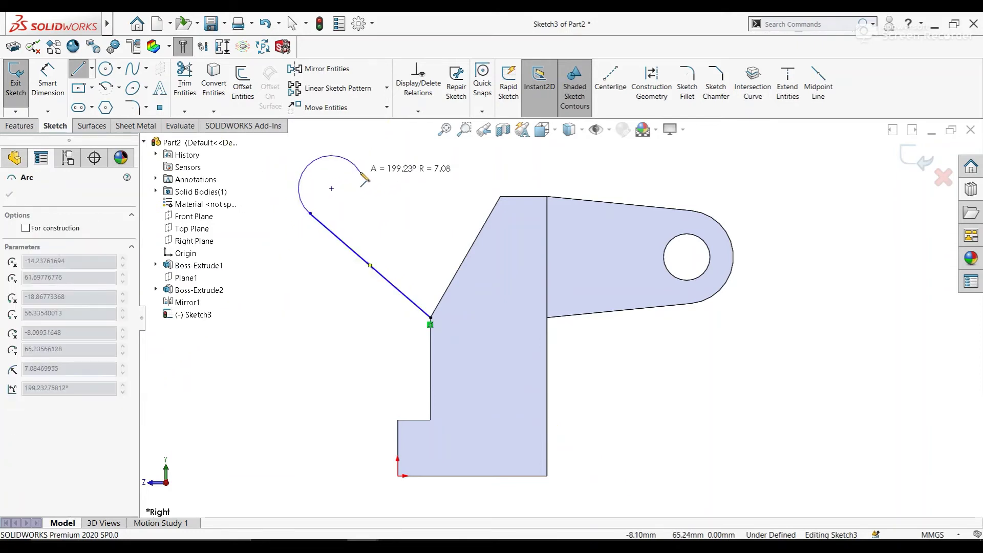
click(362, 152)
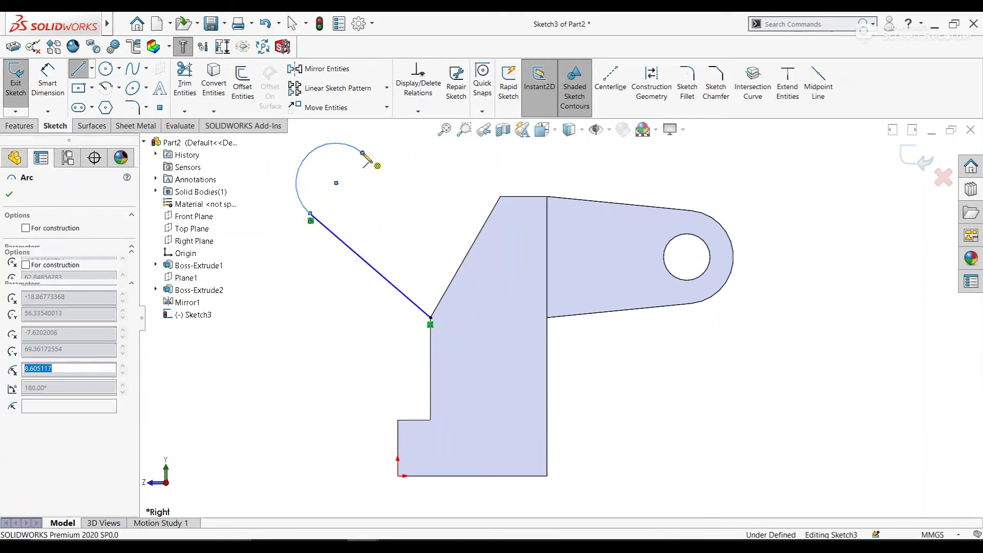
click(500, 196)
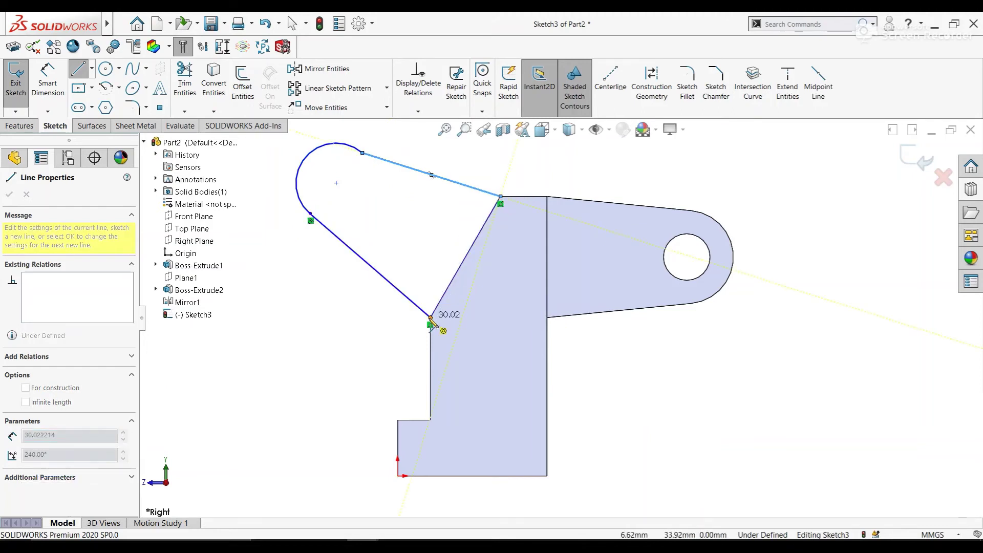
click(430, 318)
right_click(431, 321)
click(444, 326)
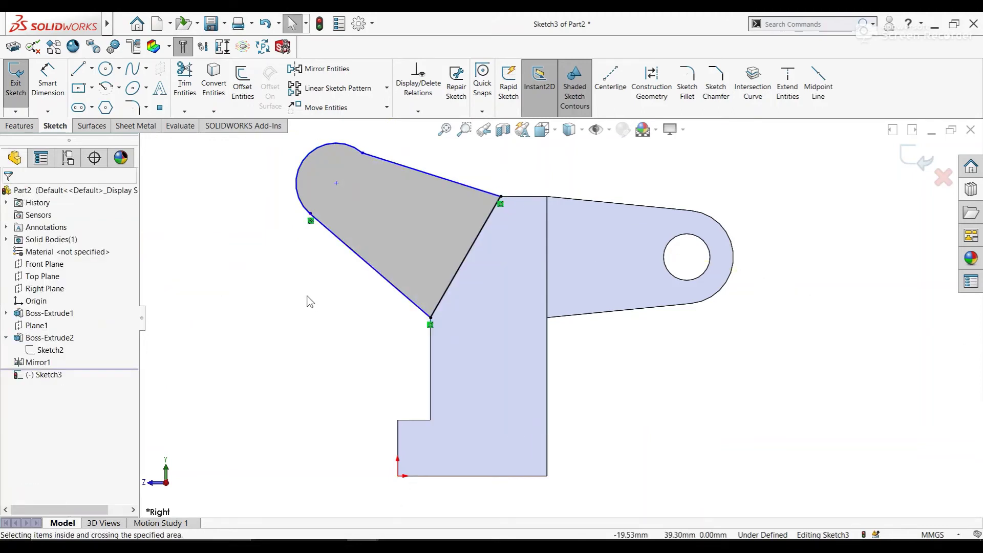
click(362, 152)
click(400, 115)
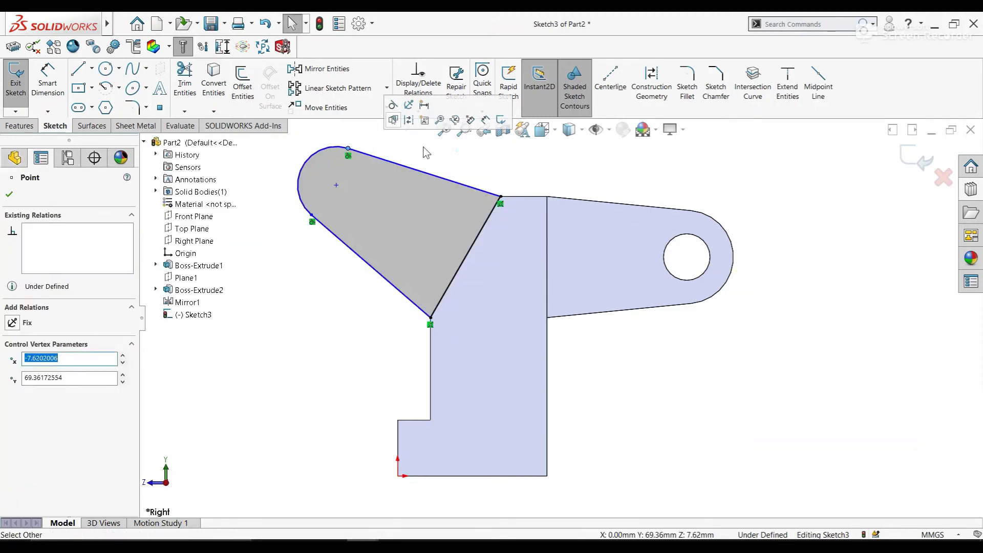
click(440, 169)
Dimension the lug's end arc to radius 10 mm
click(48, 82)
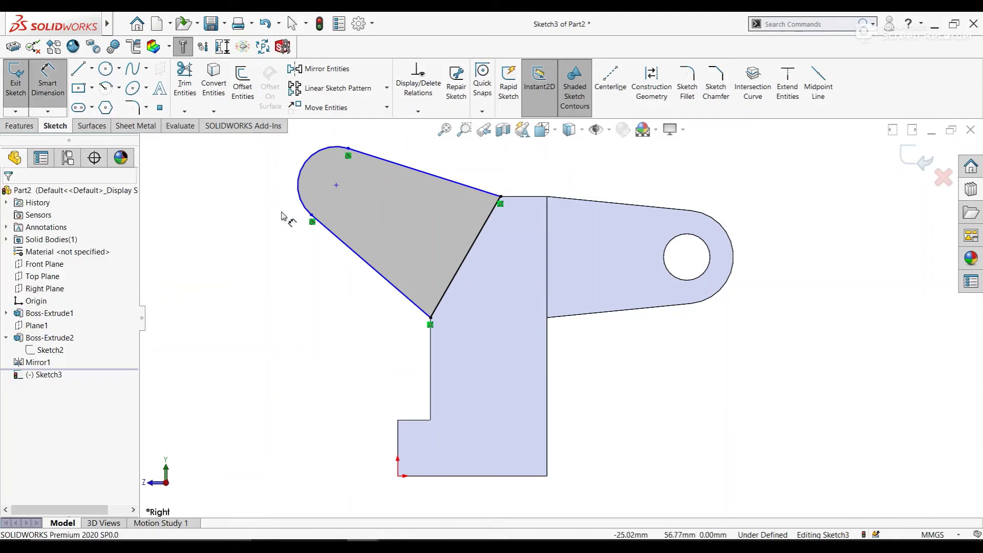
click(300, 192)
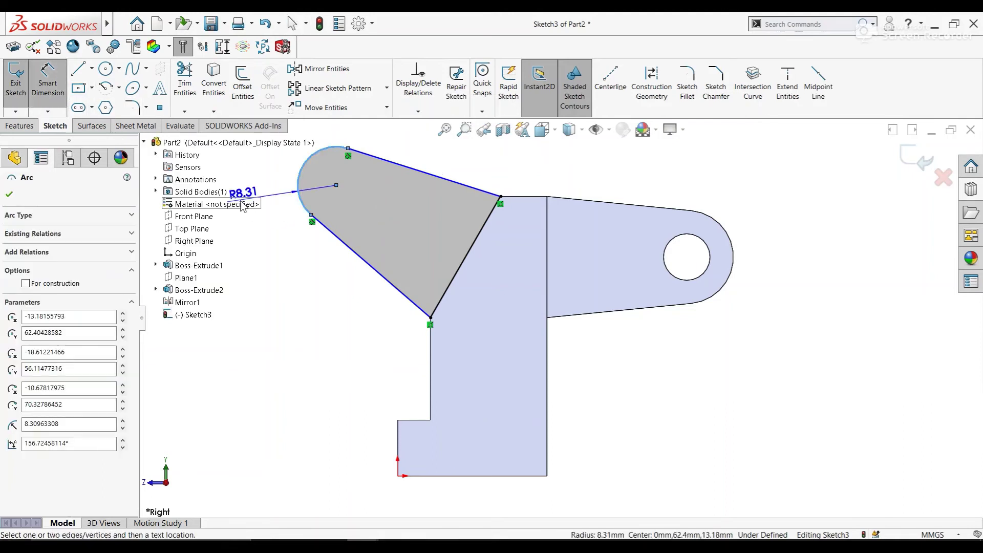
click(269, 176)
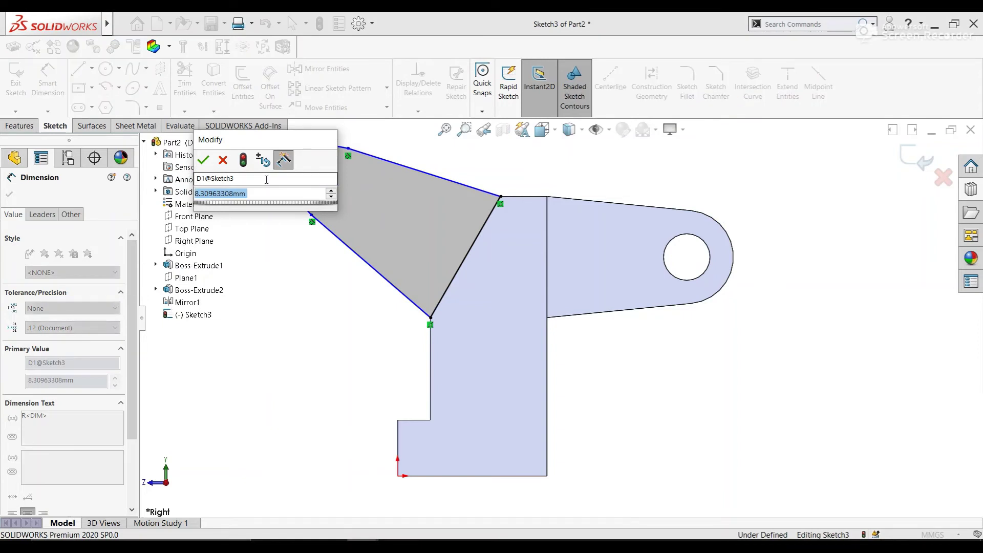
text(10)
key(Return)
click(290, 240)
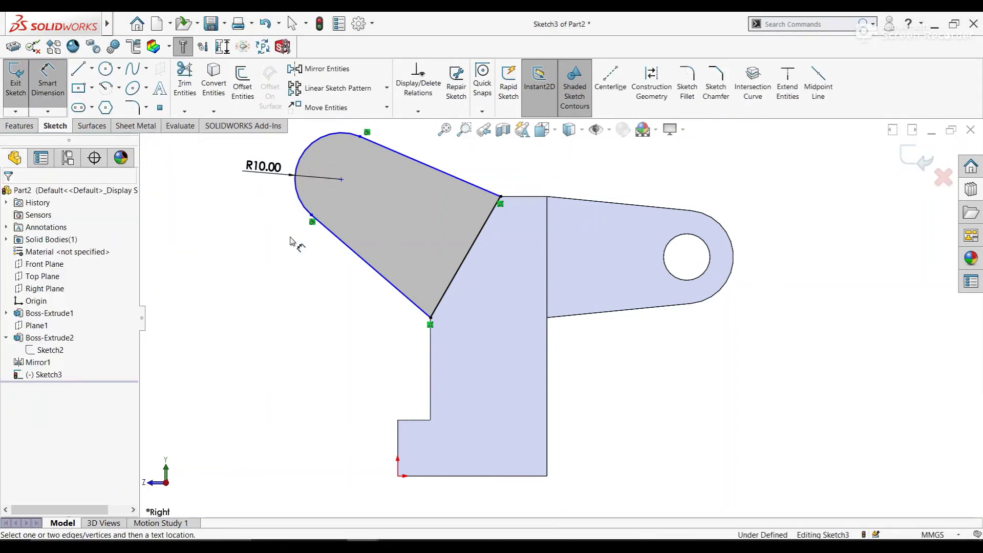
right_click(295, 241)
click(315, 268)
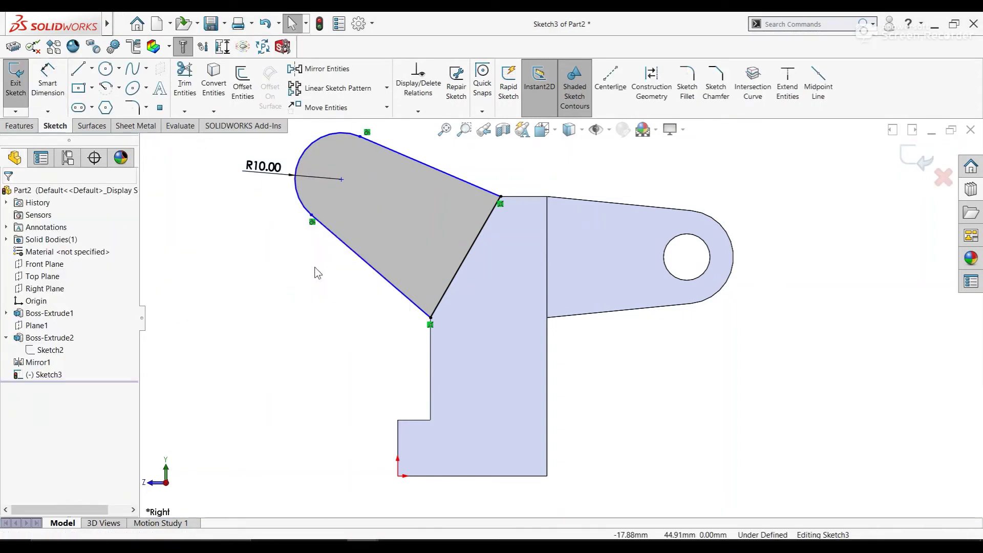
click(341, 180)
click(288, 213)
ctrl+middle_drag(392, 218, 431, 238)
scroll(431, 238, down, 1)
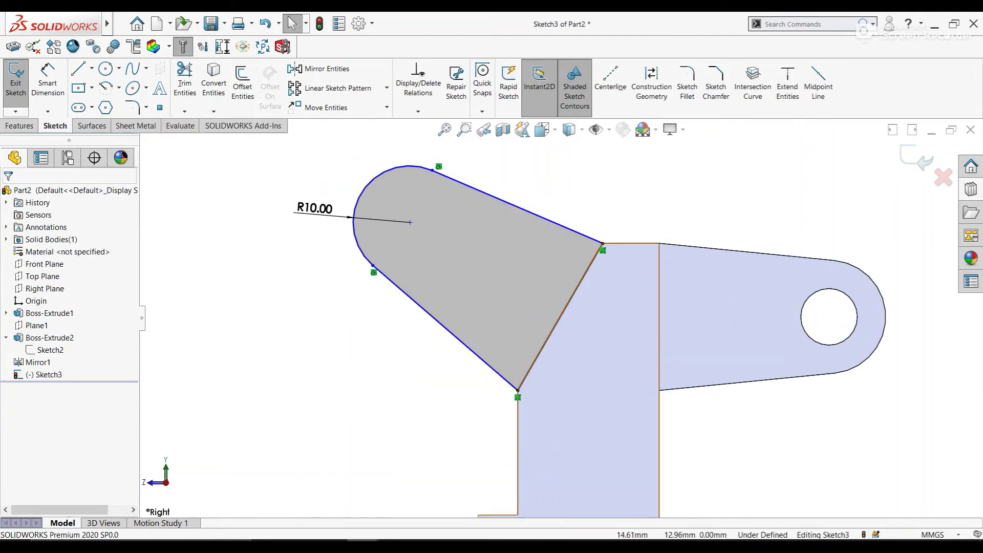
Dimension the arc centre 30 mm from the lug's edge along the block
click(48, 76)
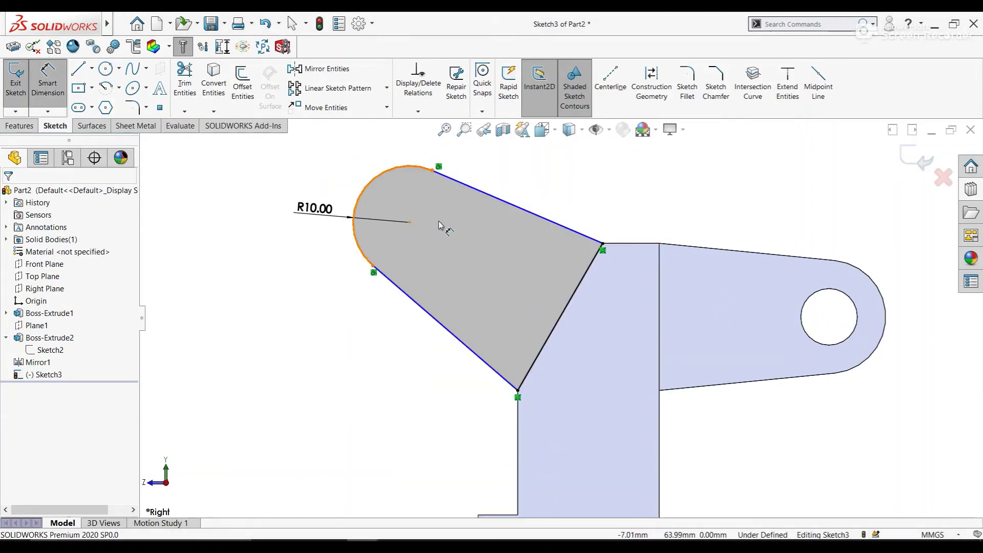
click(410, 223)
click(575, 320)
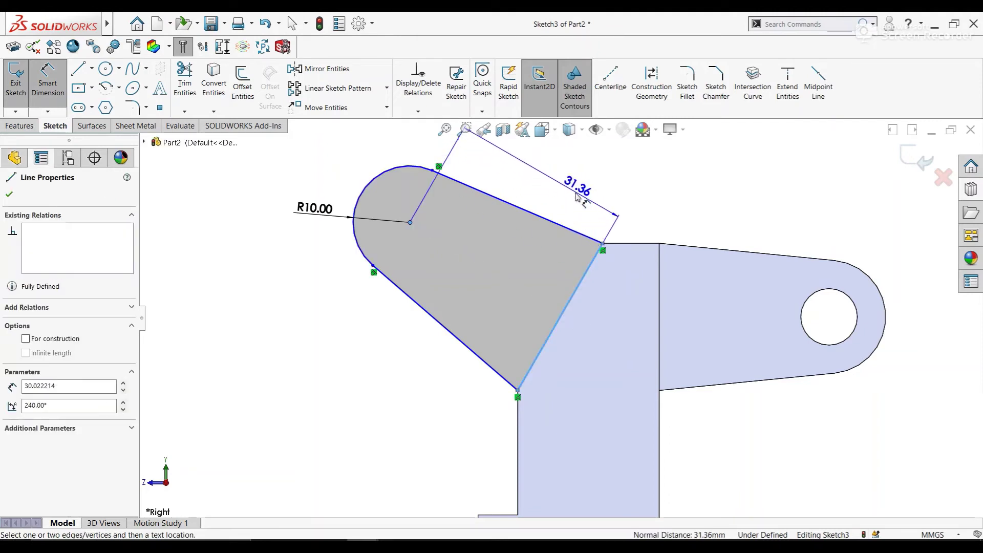
click(573, 188)
text(30)
key(Return)
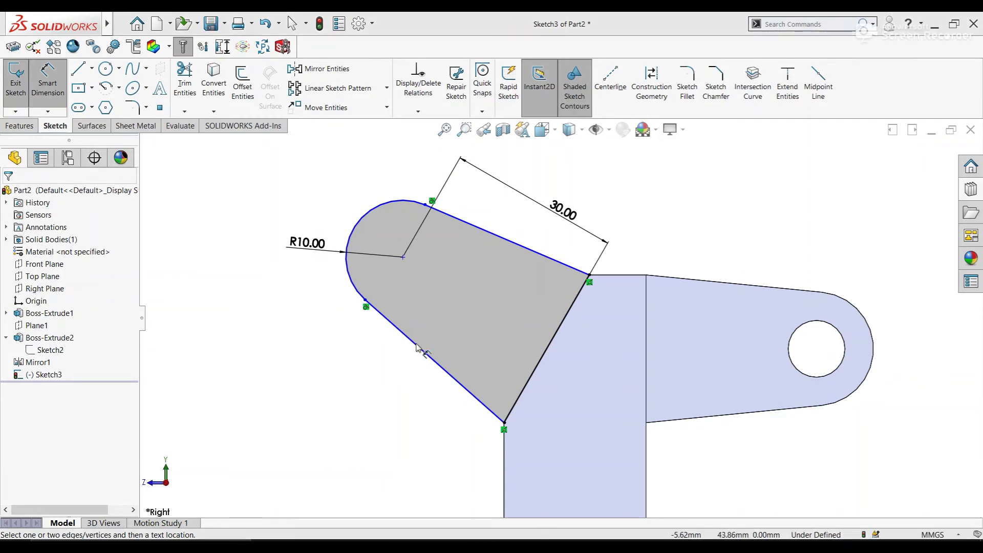
right_click(311, 204)
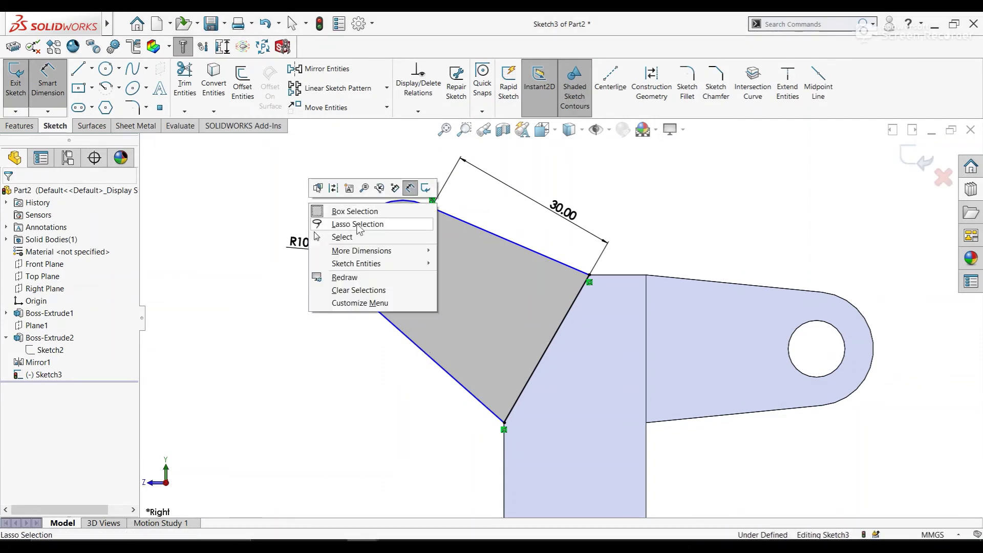
click(333, 236)
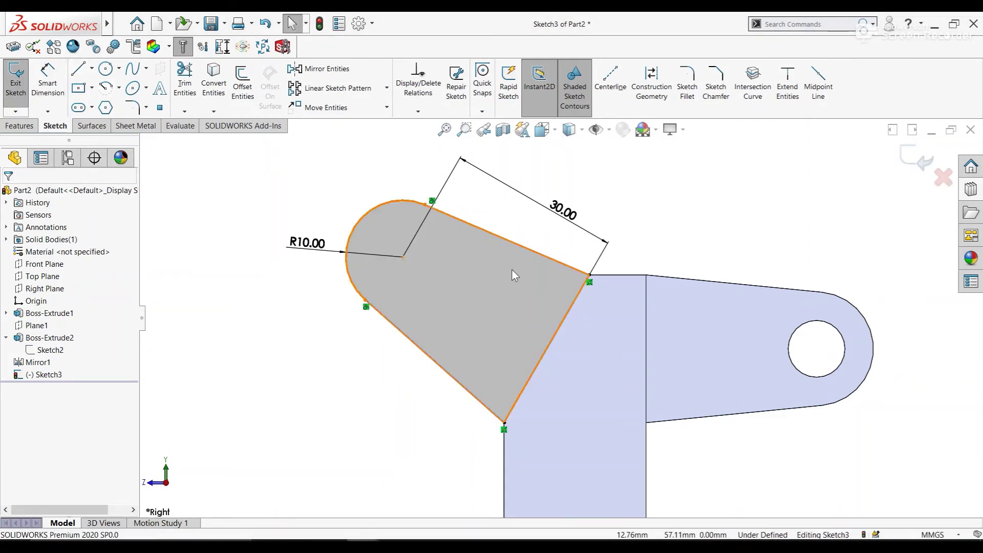
Make the lug's two straight edges perpendicular to fully define Sketch3
click(556, 262)
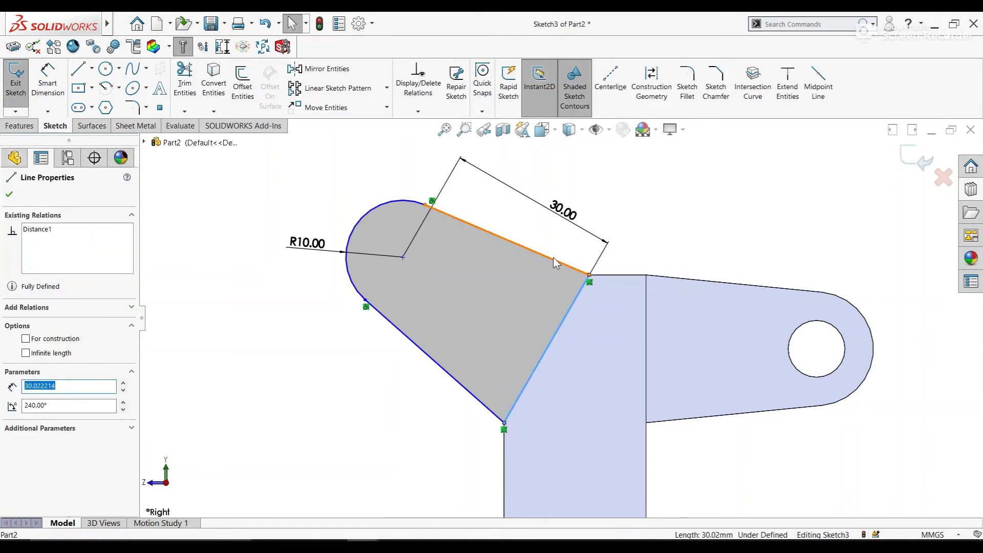
ctrl+click(554, 258)
click(630, 212)
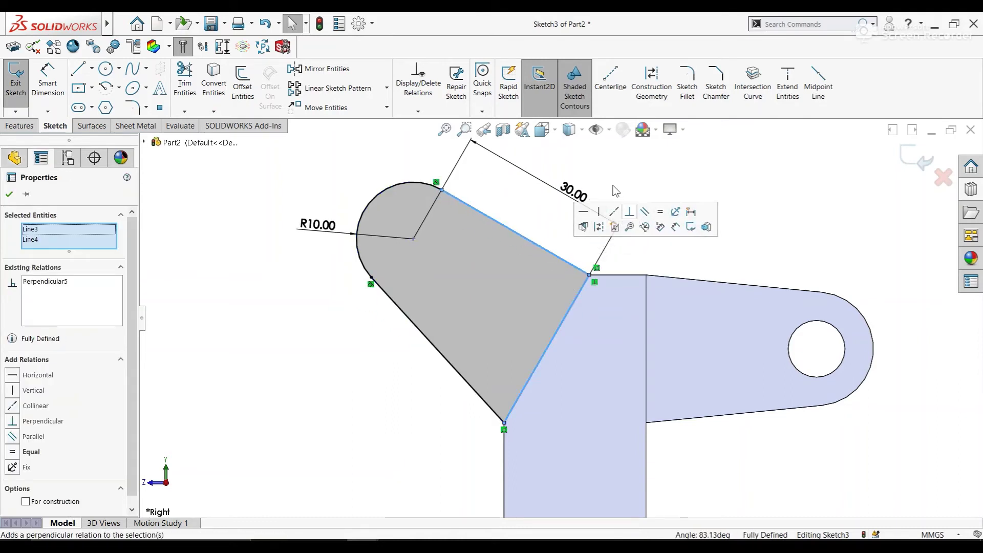
click(630, 183)
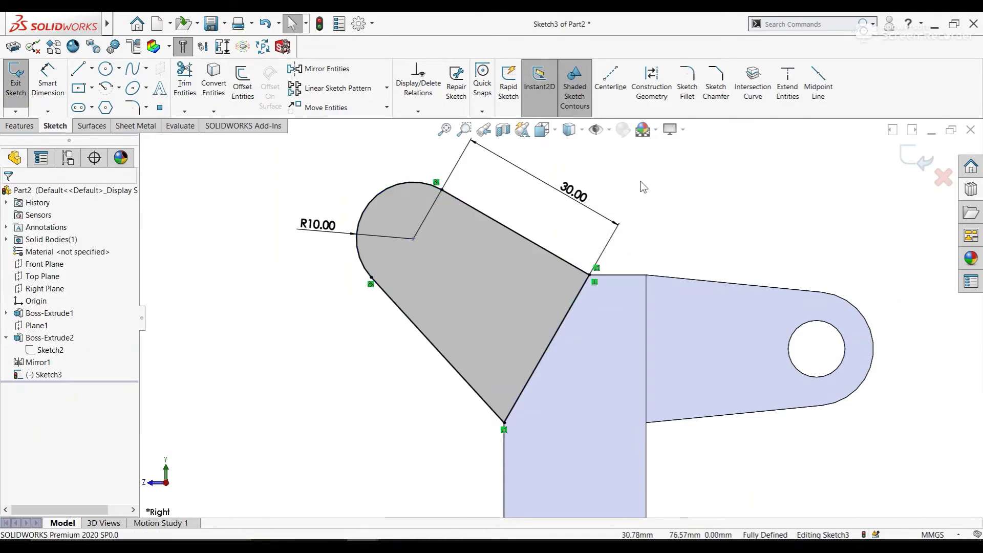
click(20, 128)
Draw an 8 mm diameter circle at the lug's arc centre
click(56, 126)
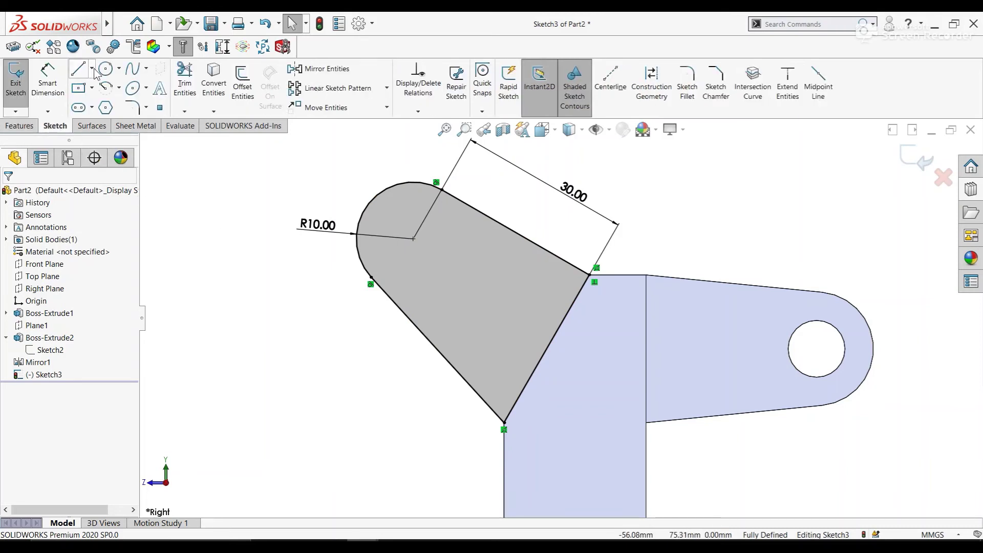
click(106, 69)
click(413, 239)
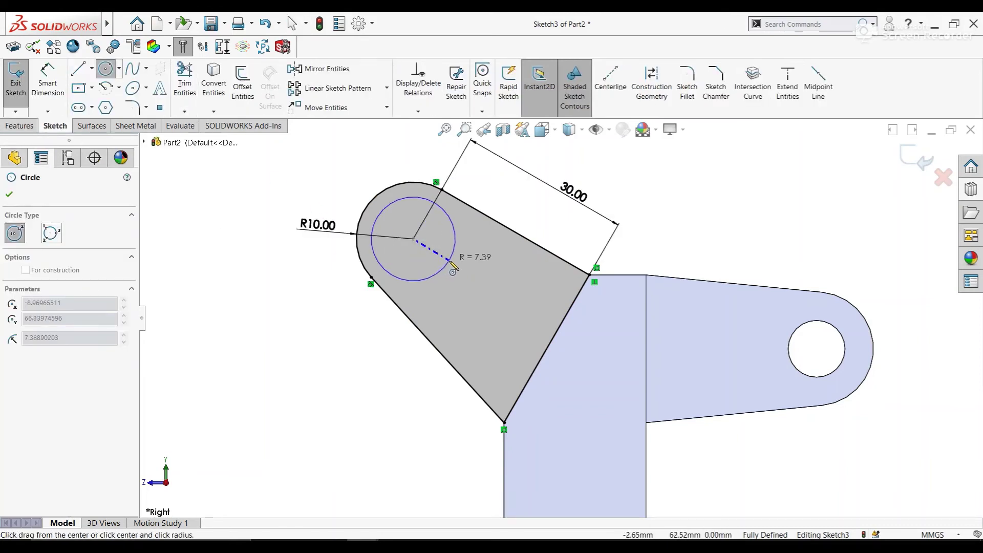
click(438, 246)
right_click(355, 194)
click(409, 233)
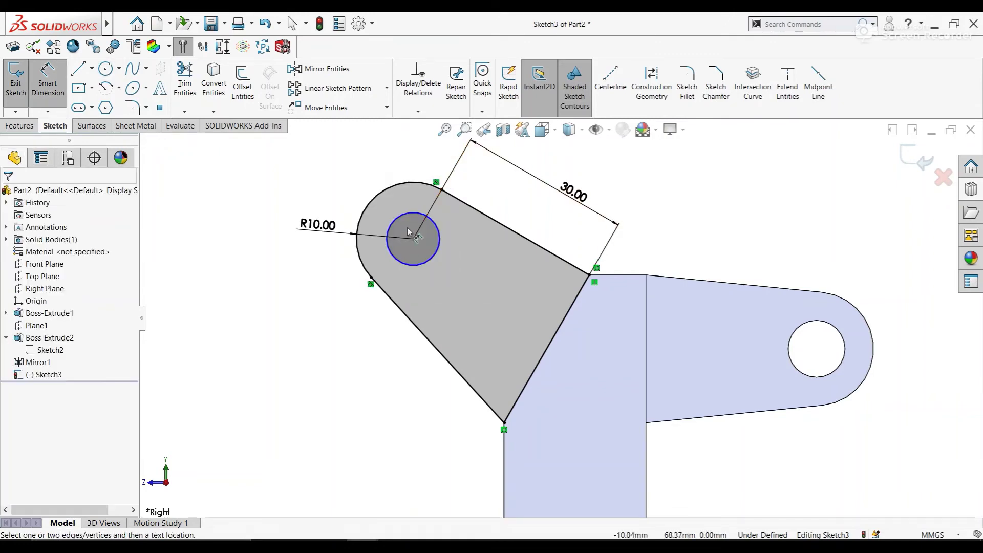
click(397, 264)
click(309, 288)
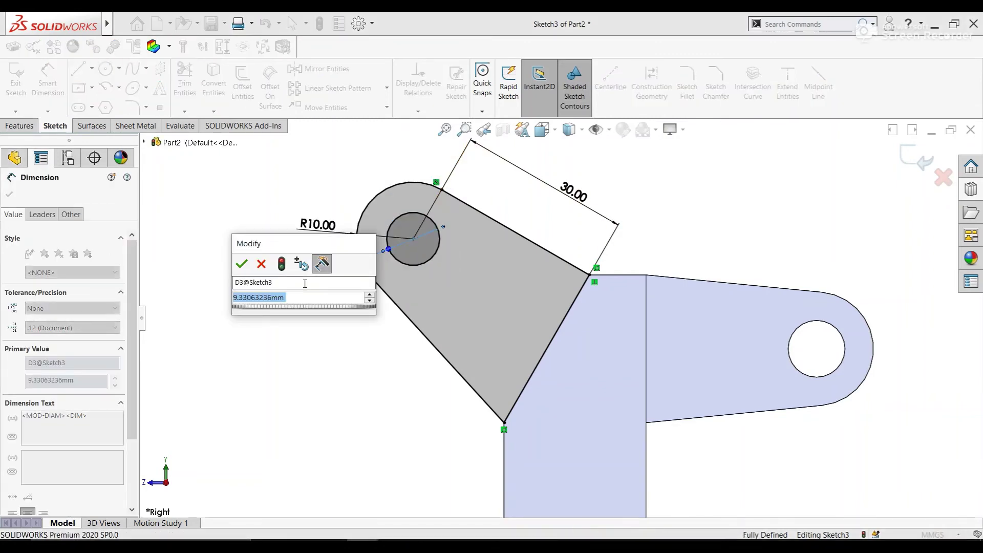
text(8)
key(Return)
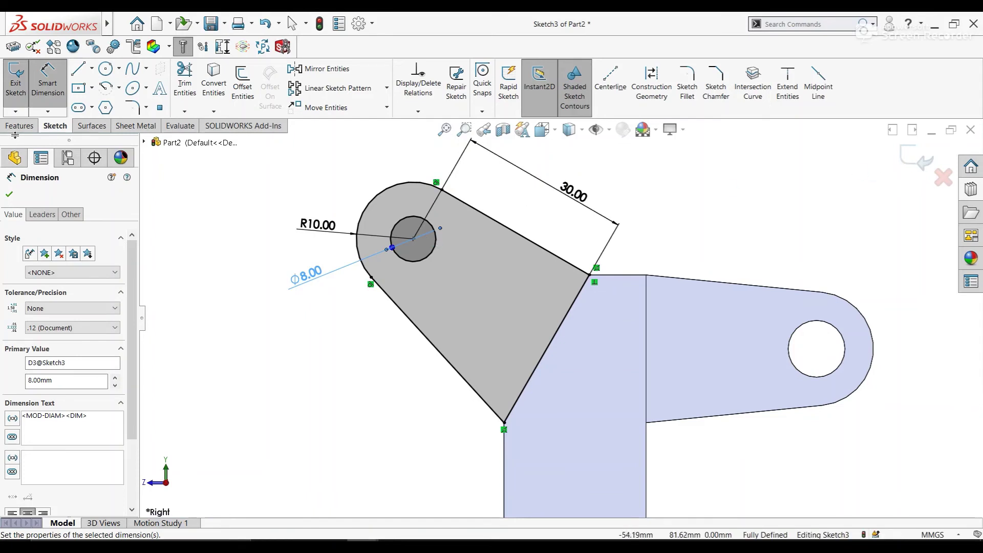
Extrude the lug sketch Mid Plane 12 mm to create Boss-Extrude3
click(19, 125)
click(21, 82)
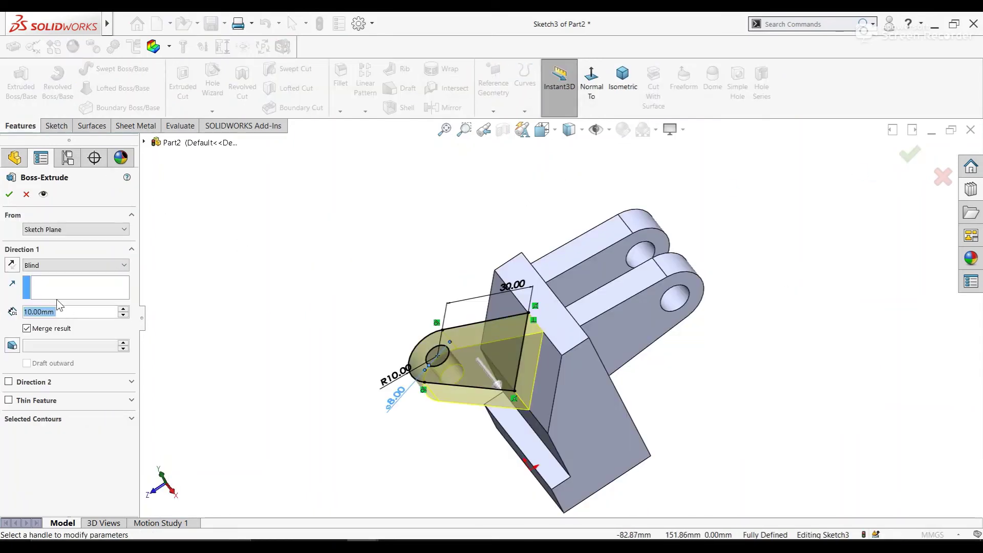
click(51, 265)
click(58, 324)
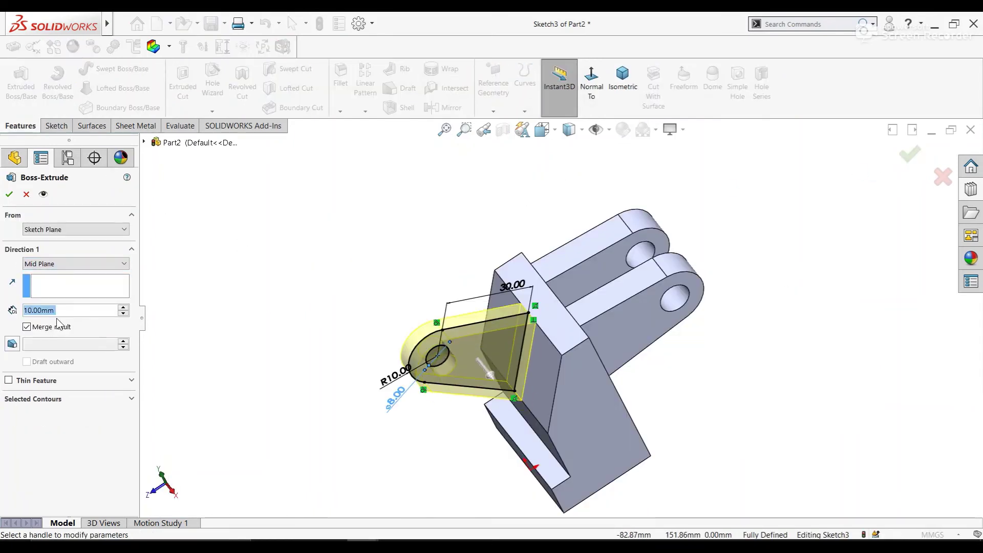
key(Up)
key(Up)
key(Return)
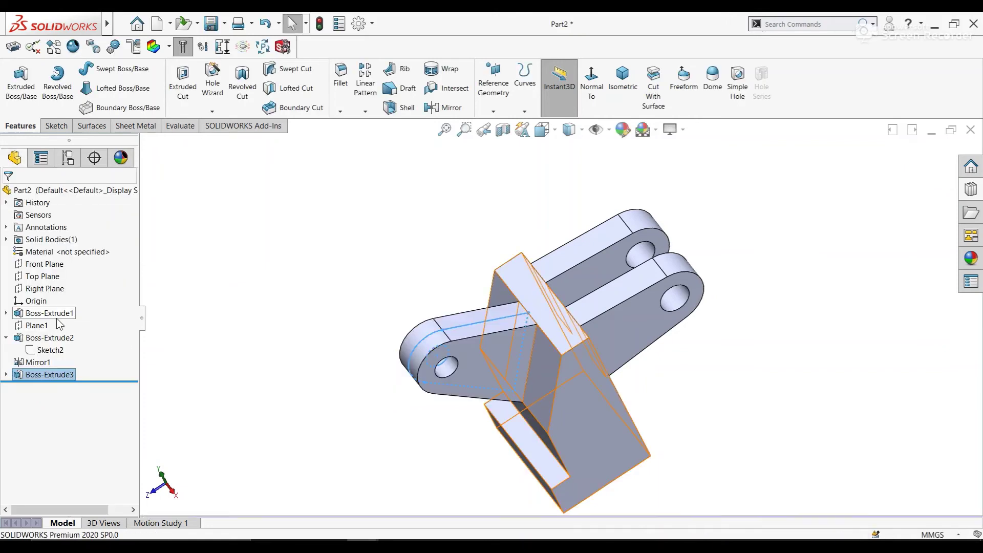
mouse_move(176, 286)
middle_down()
mouse_move(305, 265)
mouse_move(601, 414)
mouse_move(568, 361)
middle_up()
Sketch two circles side by side on the block's lower front face
click(567, 361)
click(564, 348)
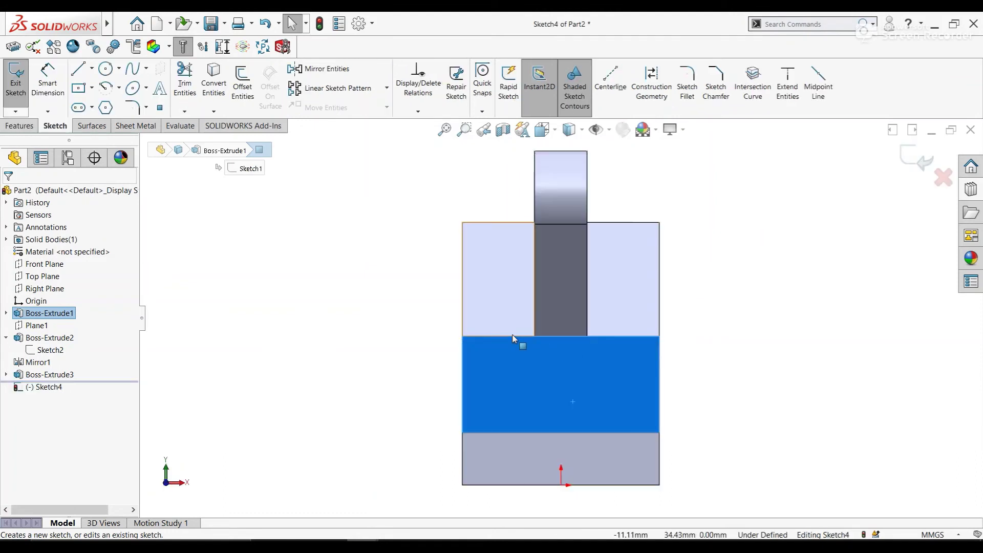
click(105, 70)
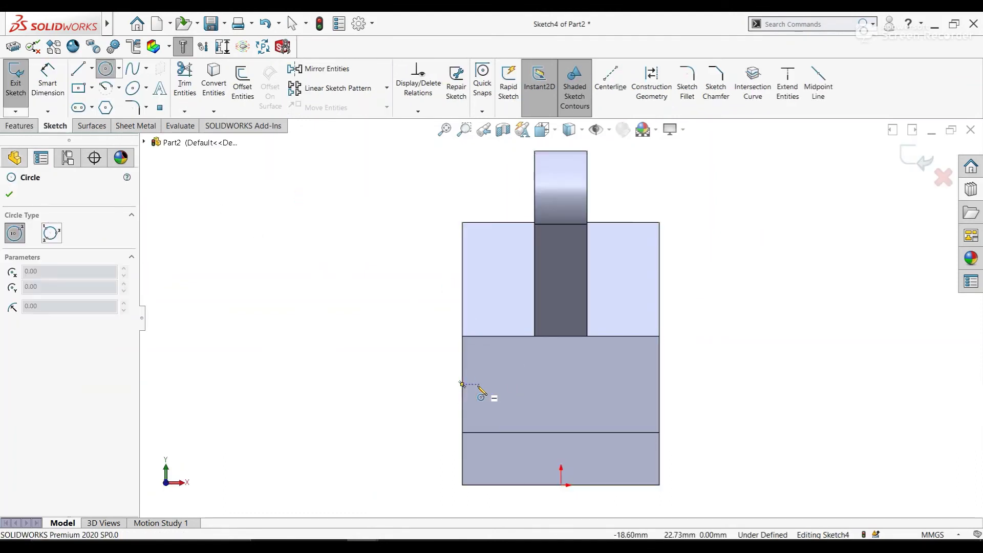
click(506, 389)
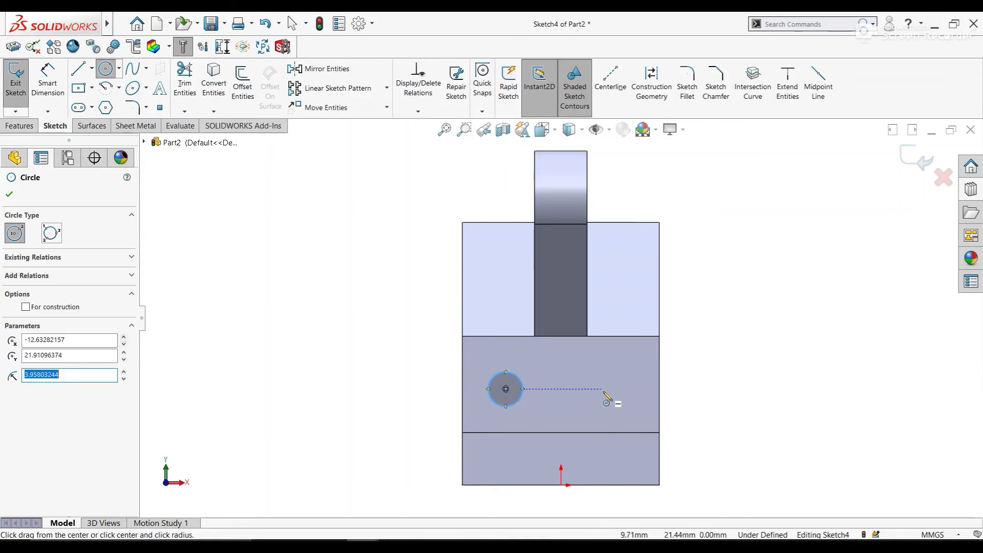
click(635, 388)
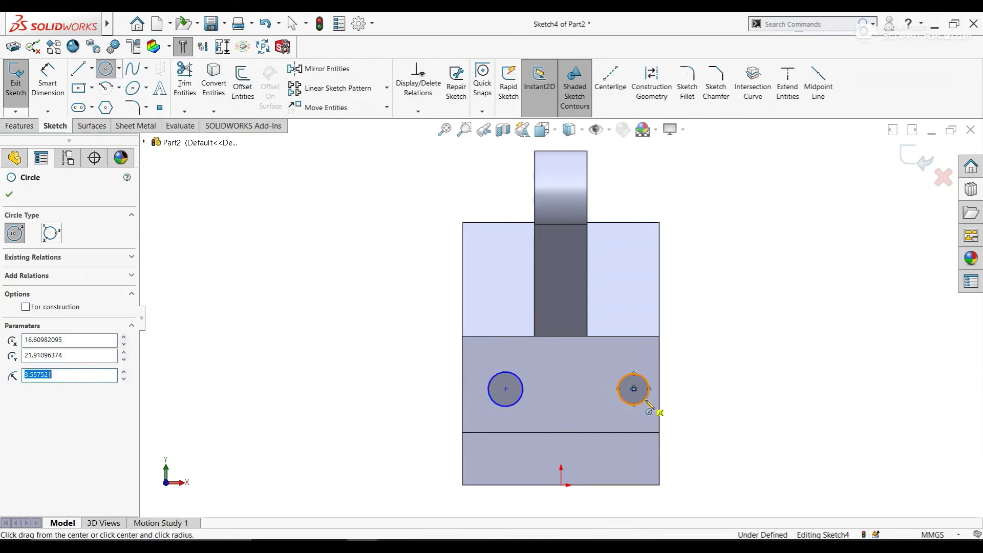
right_click(717, 350)
click(750, 356)
Make the two circles equal and pick both centres for a spacing dimension
drag(476, 360, 647, 418)
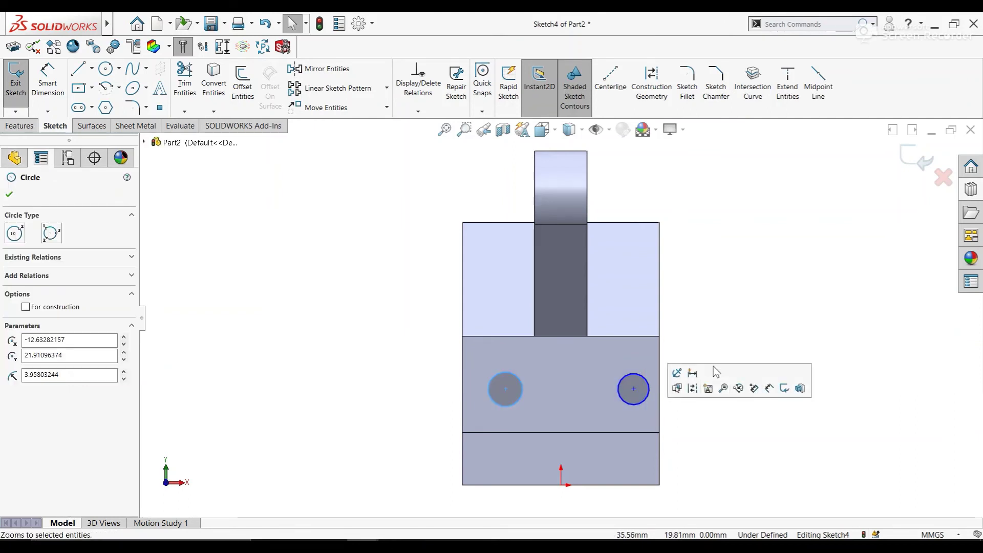
key(Escape)
mouse_move(487, 363)
mouse_down()
mouse_move(664, 424)
mouse_move(647, 419)
mouse_up()
key(Escape)
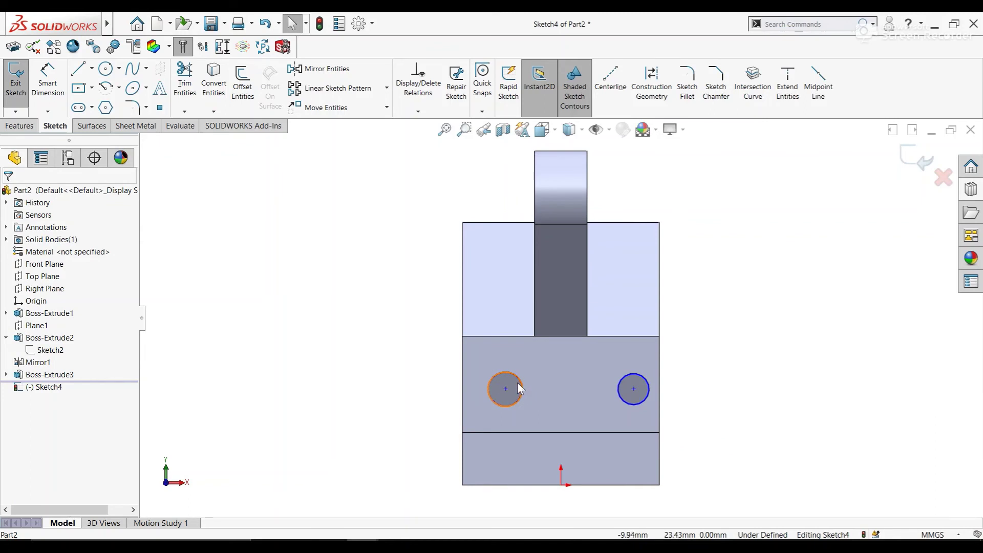
click(518, 388)
ctrl+click(635, 389)
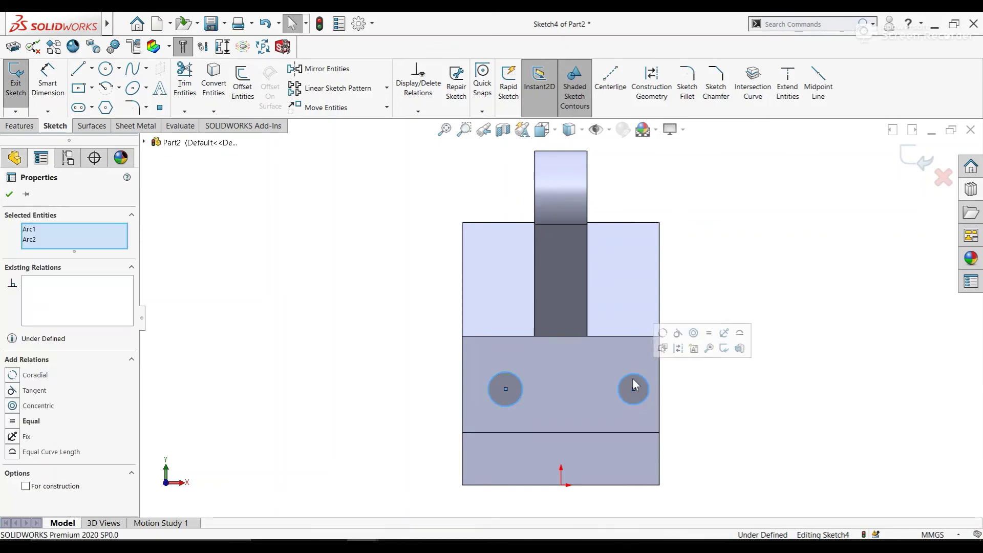
click(709, 333)
click(47, 81)
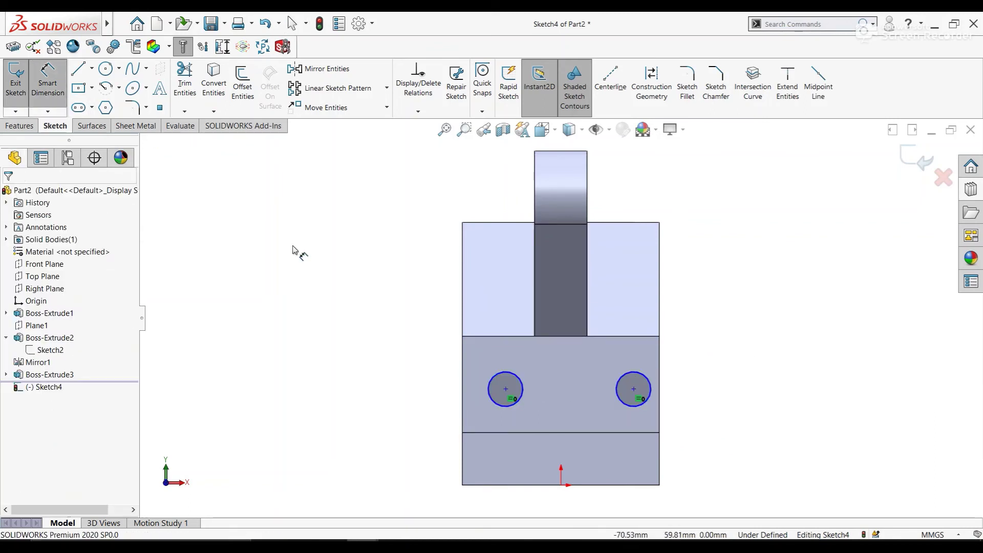
click(506, 390)
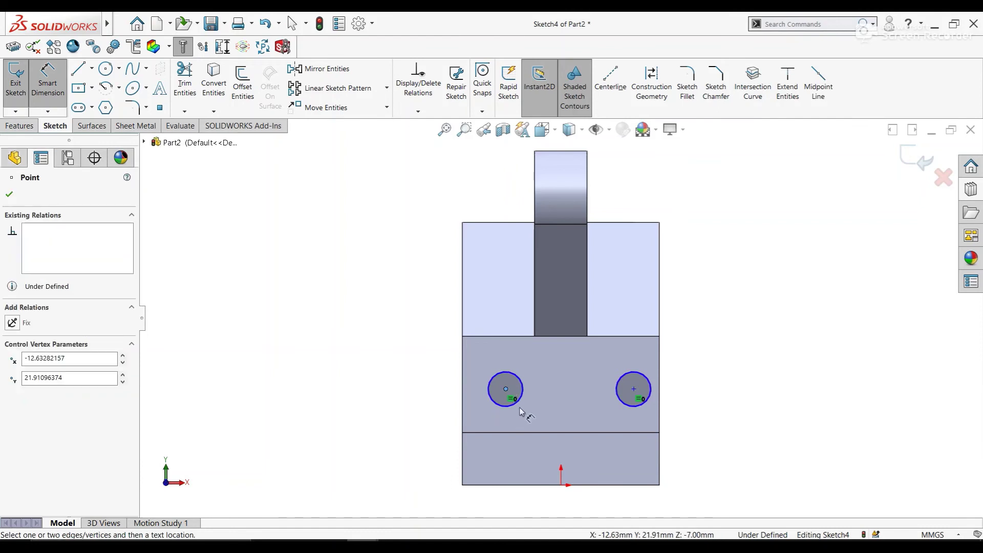
click(634, 390)
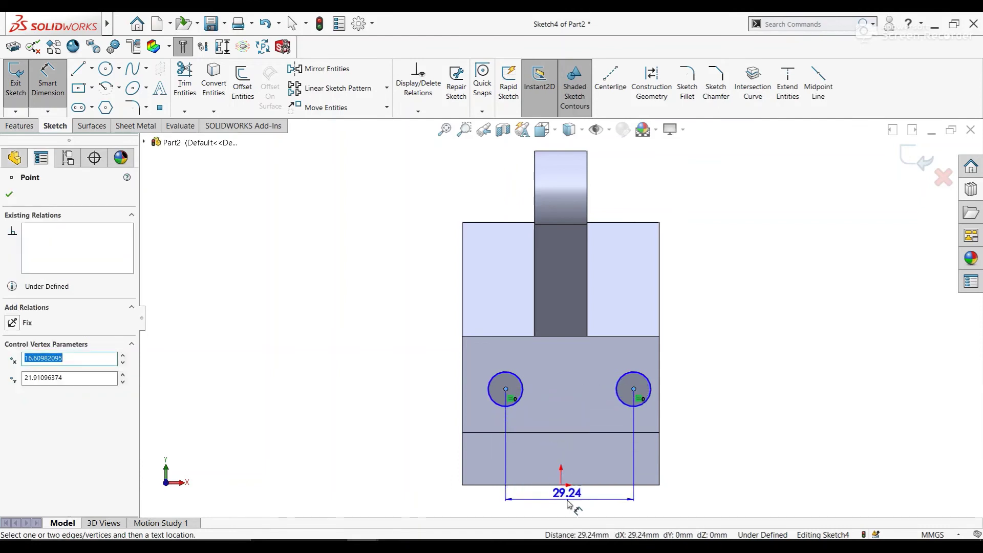
Set the circle centres 27 mm apart and 9 mm from the left edge
click(570, 506)
text(27)
key(Return)
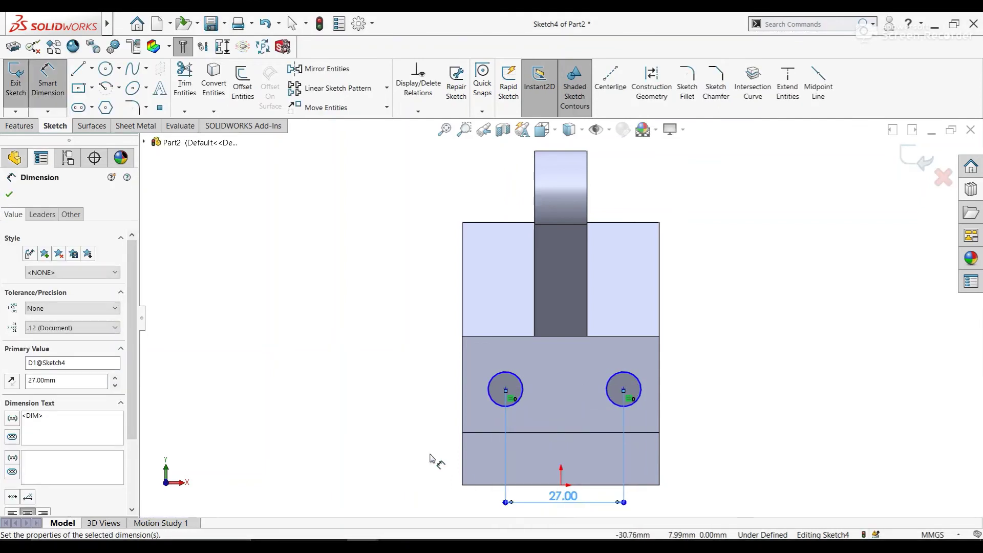
click(507, 391)
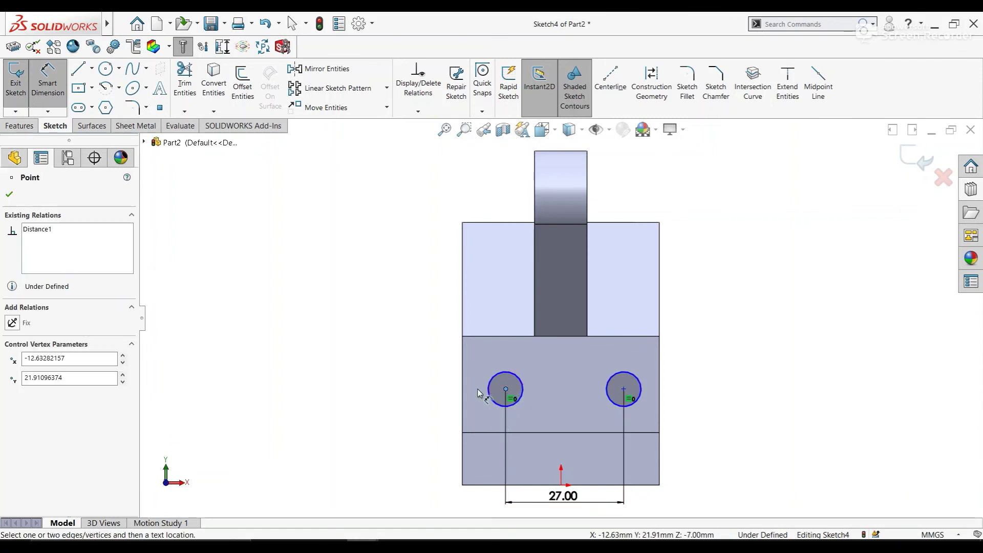
click(464, 396)
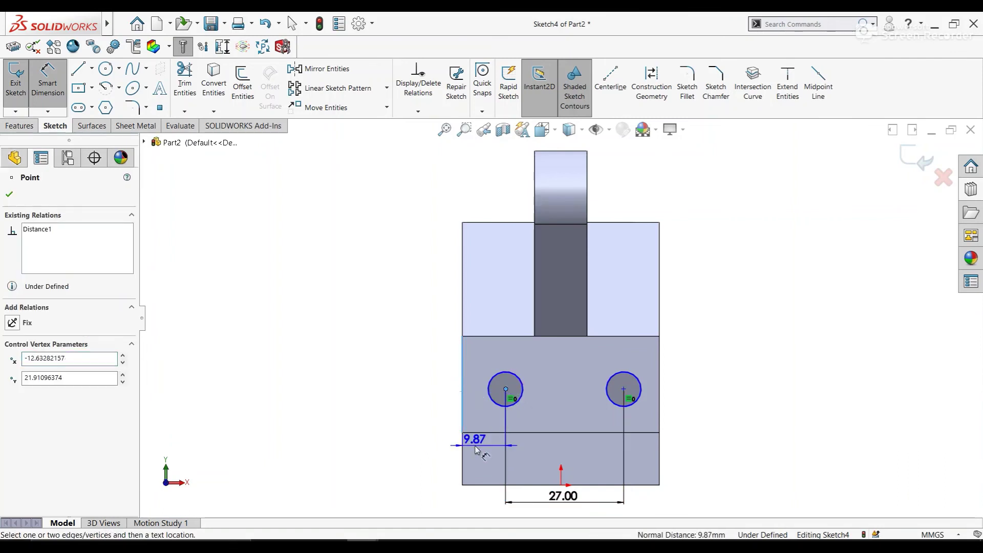
click(487, 506)
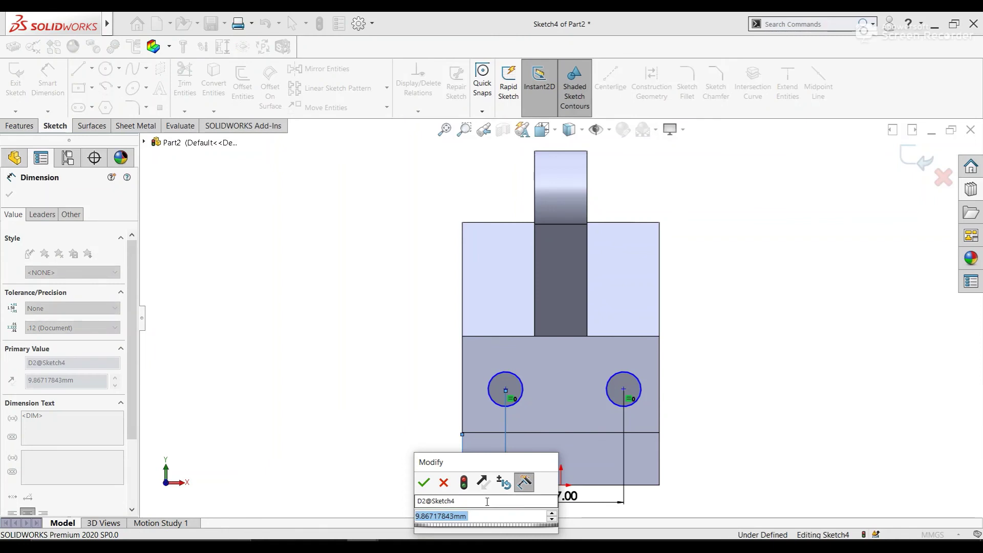
text(9)
key(Return)
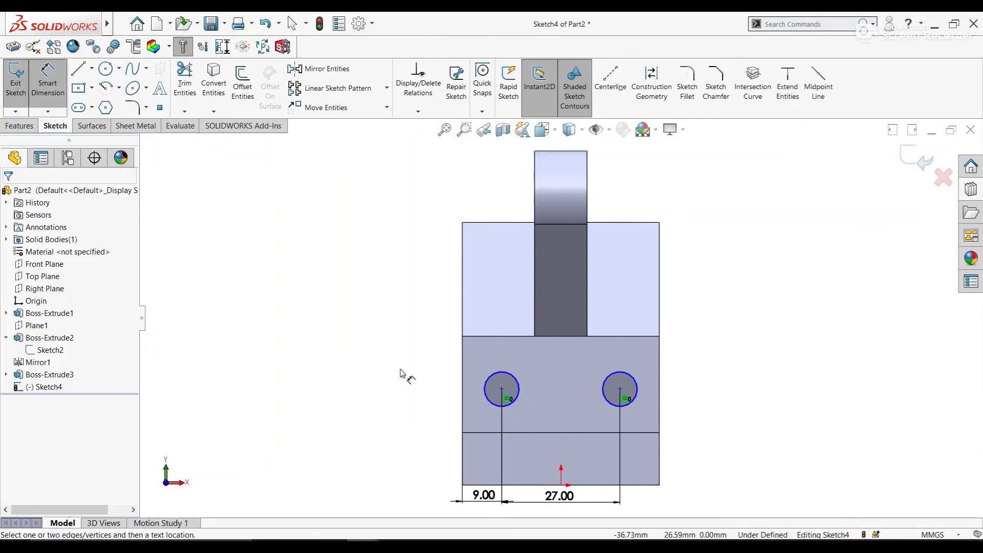
Dimension the left circle to Ø8 mm, 12 mm above the step edge
click(488, 381)
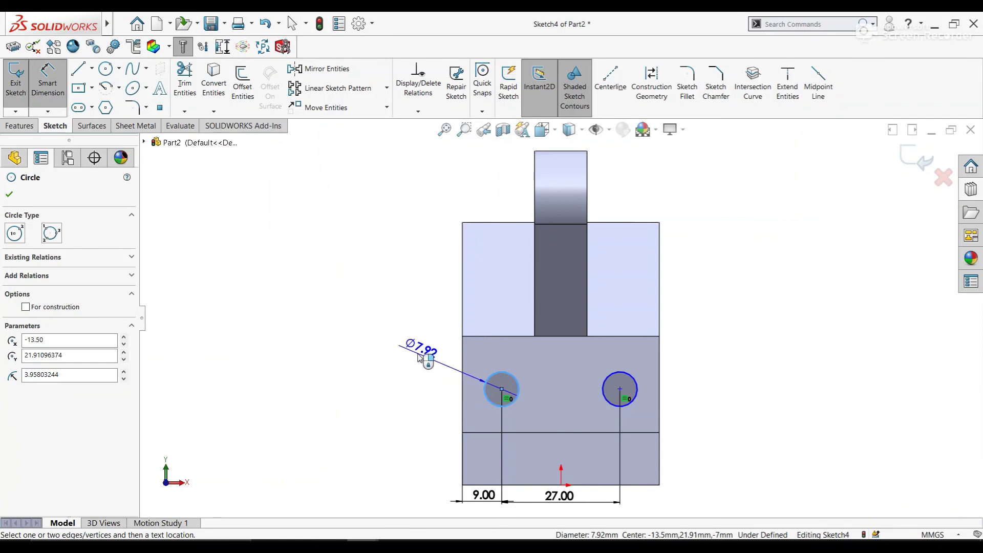
click(420, 357)
text(8)
key(Return)
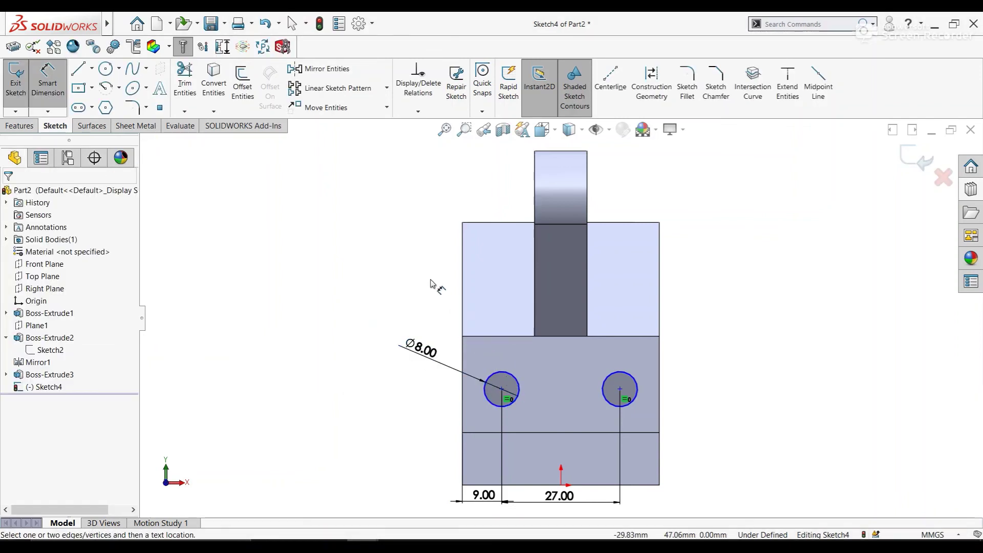
click(501, 390)
click(495, 434)
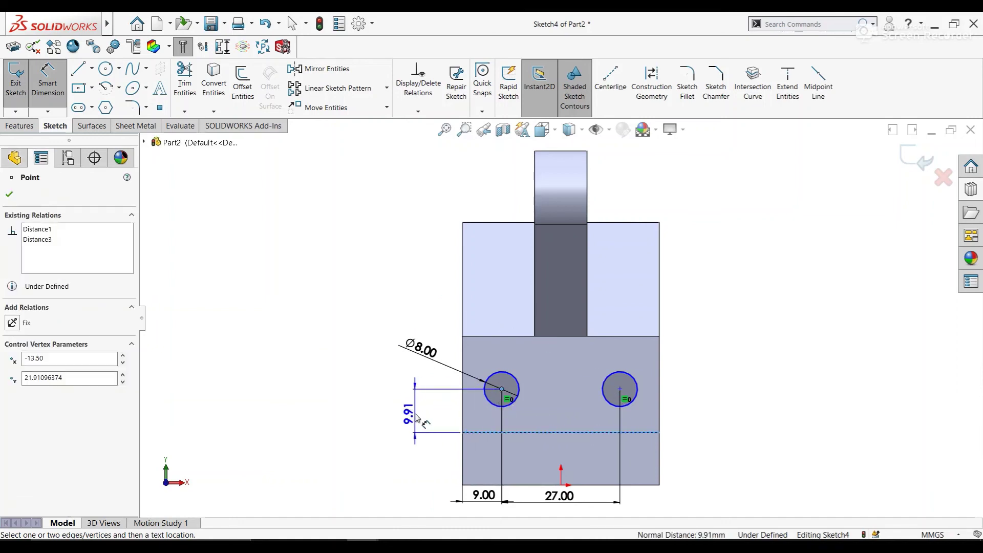
click(419, 420)
text(12)
key(Return)
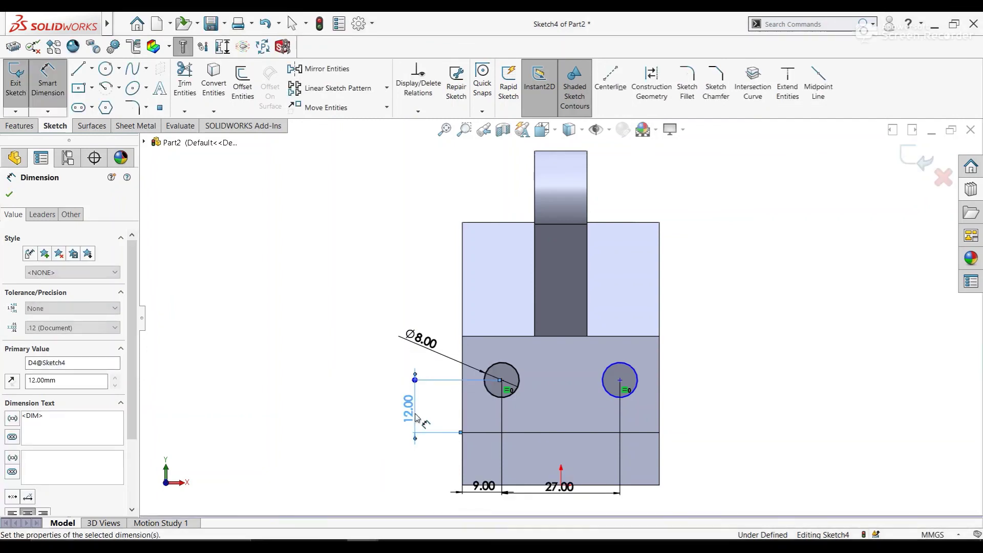
Add a Horizontal relation between the two circle centres
key(Escape)
right_click(326, 251)
click(367, 284)
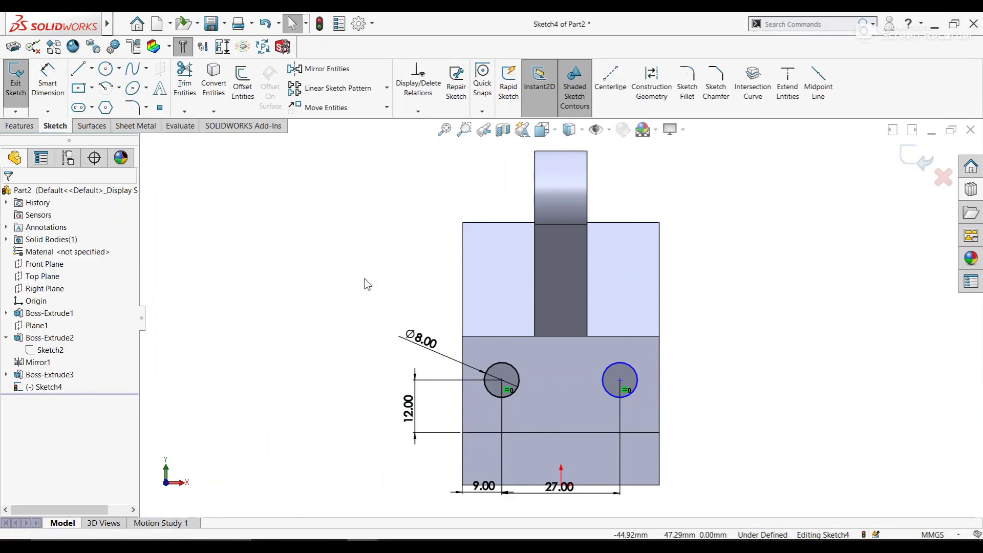
click(501, 381)
ctrl+click(619, 380)
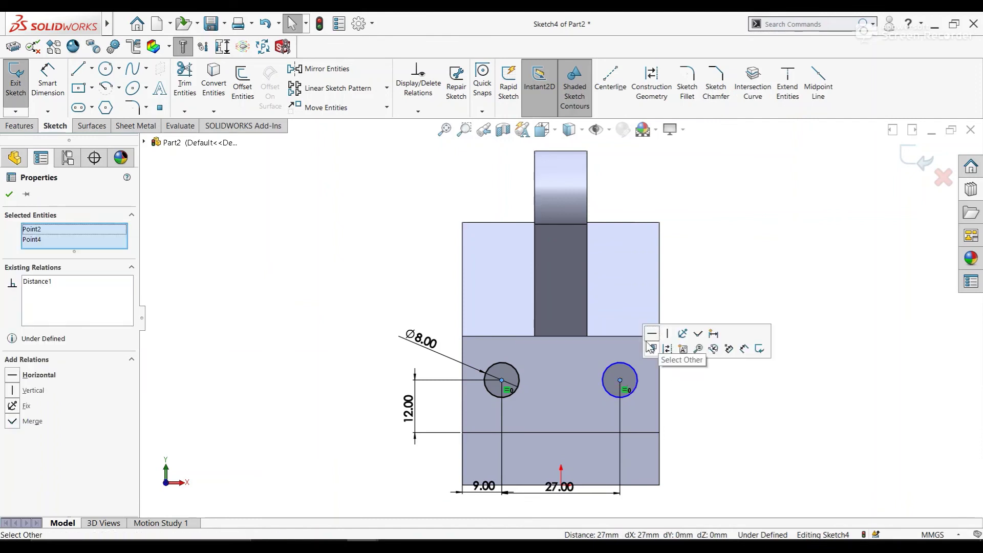
click(652, 333)
Cut both Ø8 holes Up To Next and show the isometric view
click(20, 125)
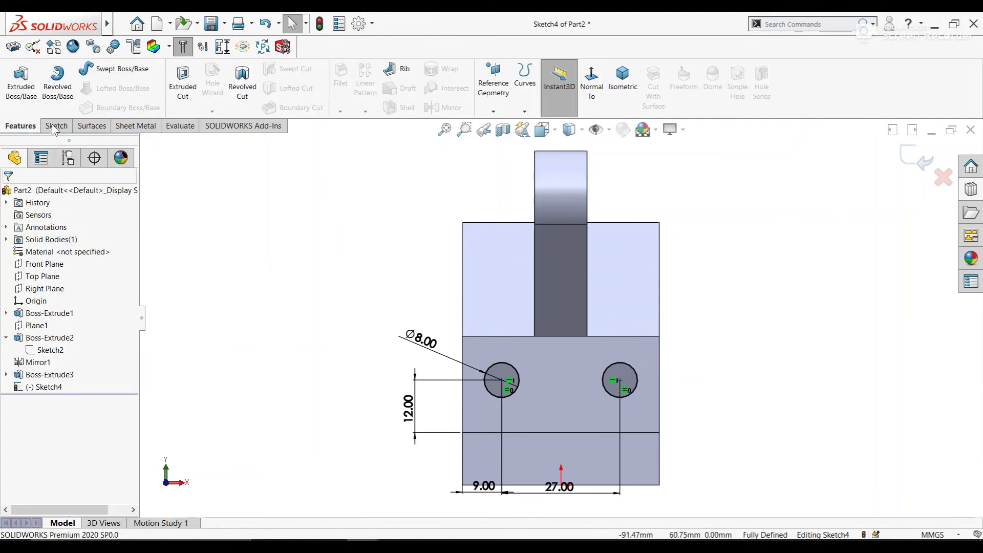
click(183, 82)
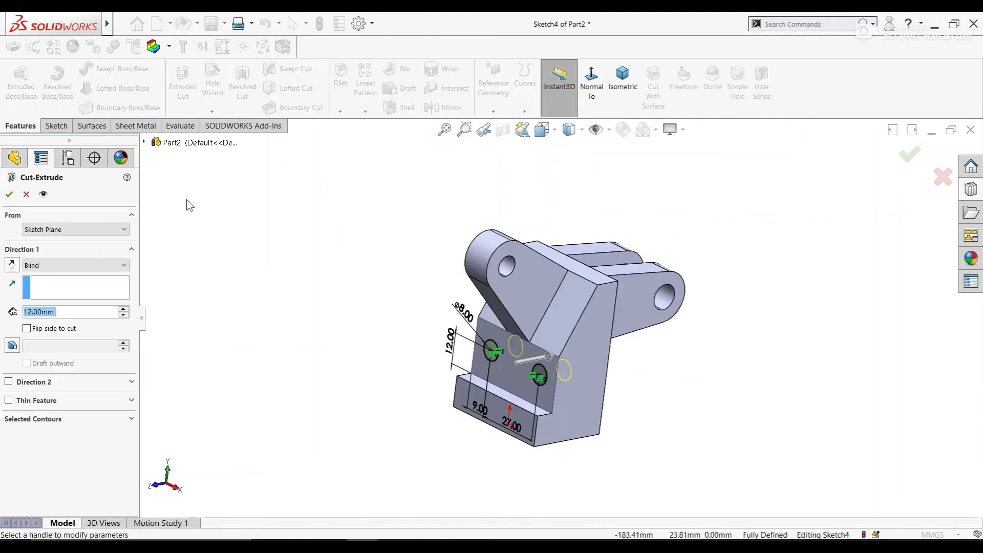
click(100, 266)
click(76, 301)
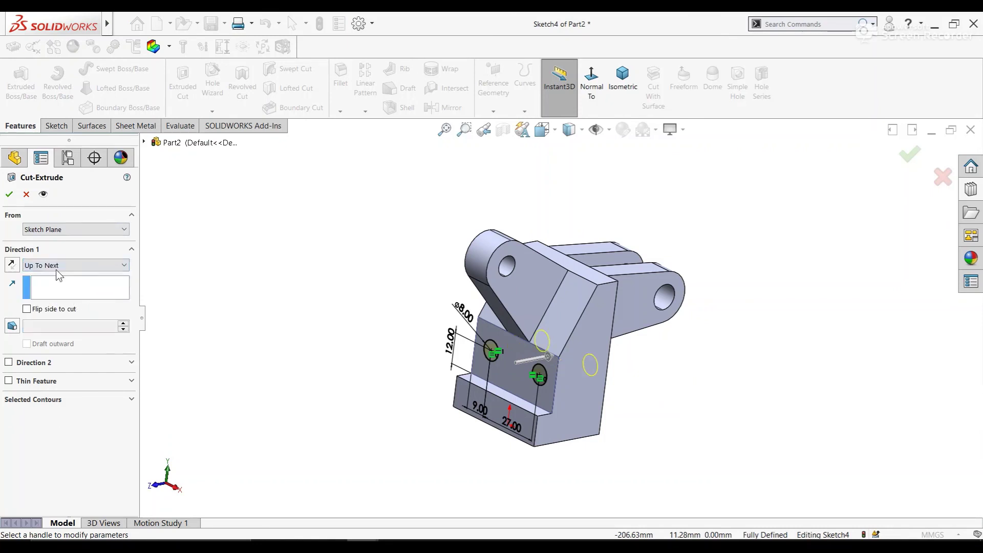
click(8, 194)
mouse_move(265, 248)
middle_down()
mouse_move(404, 272)
mouse_move(347, 285)
mouse_move(592, 296)
mouse_move(584, 279)
middle_up()
click(613, 94)
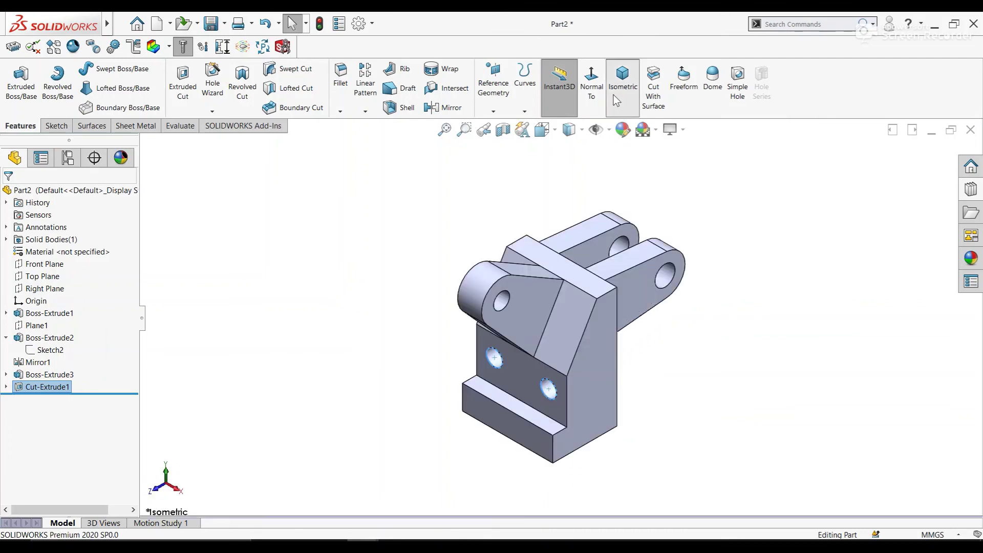